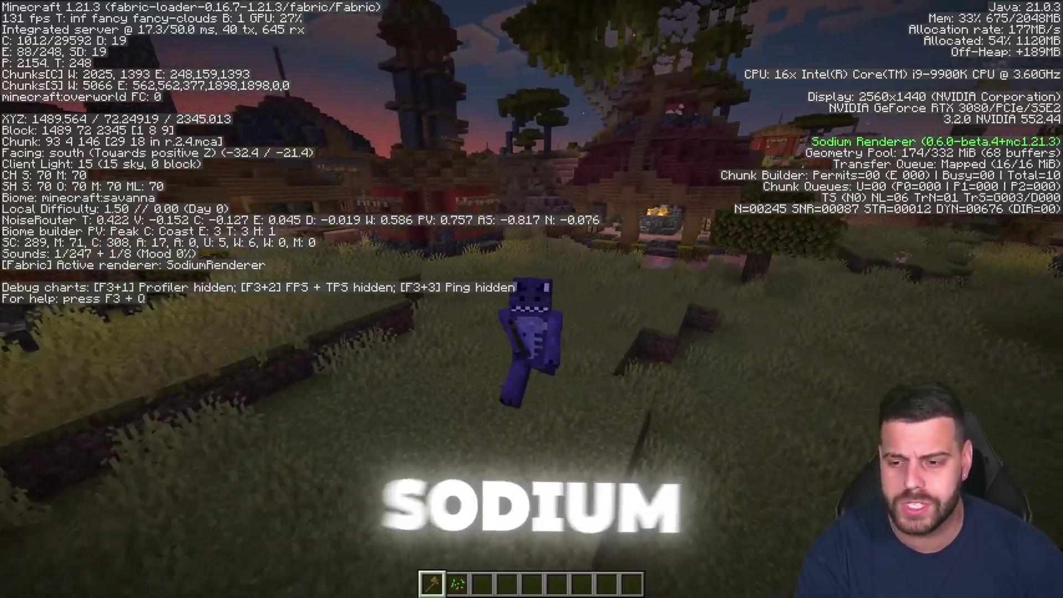
key("w")
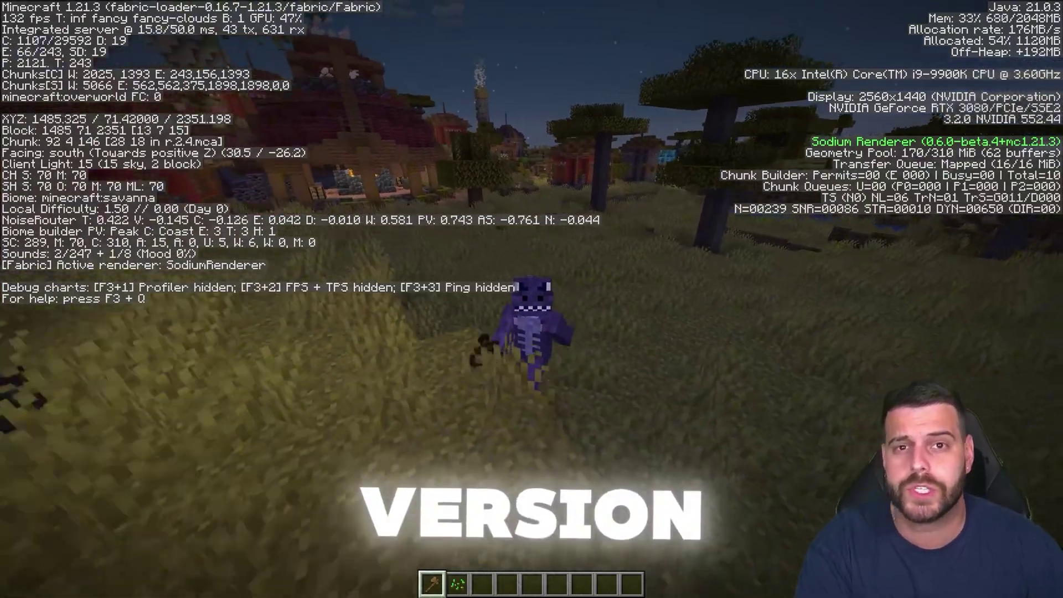
key("w")
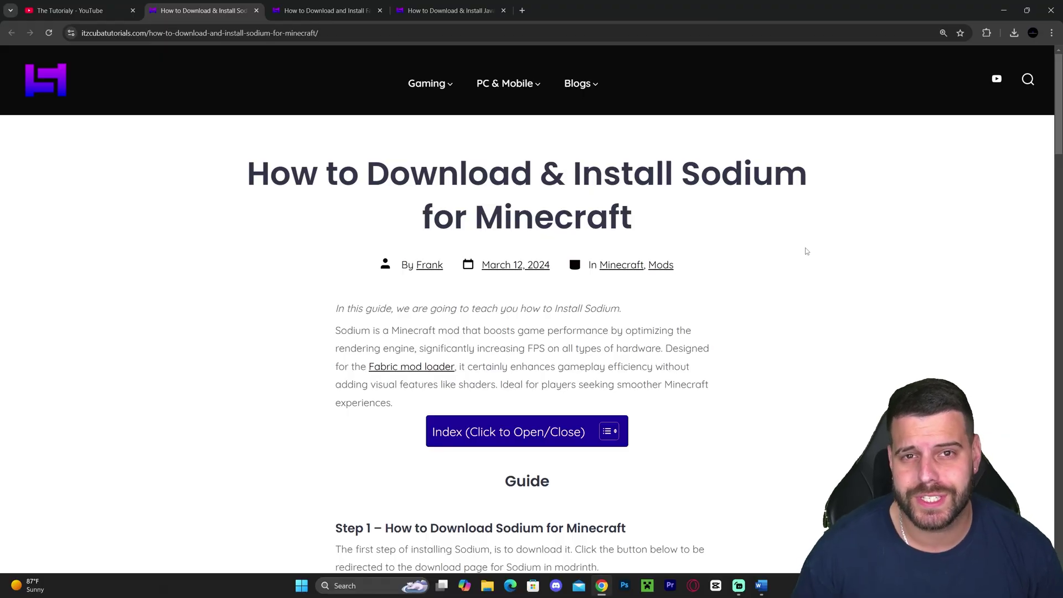
- Open Sodium's Modrinth download page from Step 1 of the Sodium installation guide
scroll(820, 216, "down", 12)
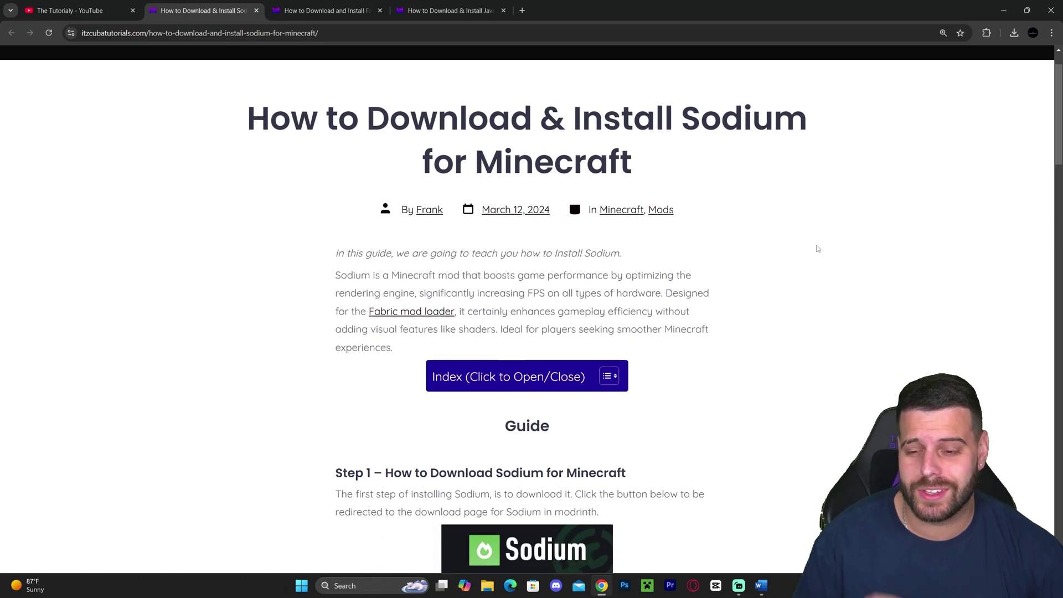
scroll(824, 252, "up", 4)
scroll(830, 266, "up", 10)
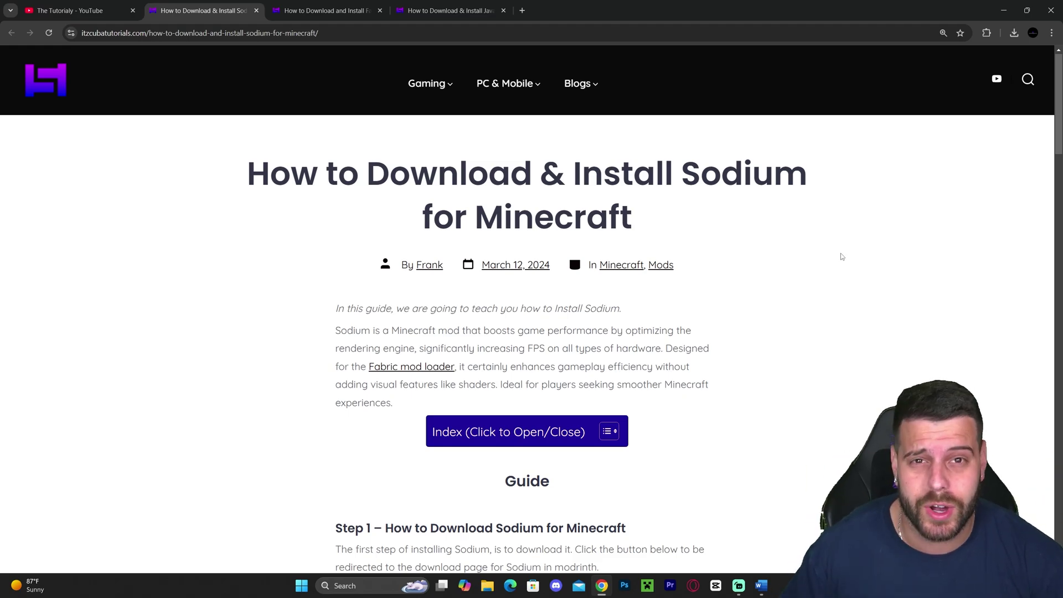
scroll(859, 259, "down", 5)
left_click_drag(364, 251, 465, 274)
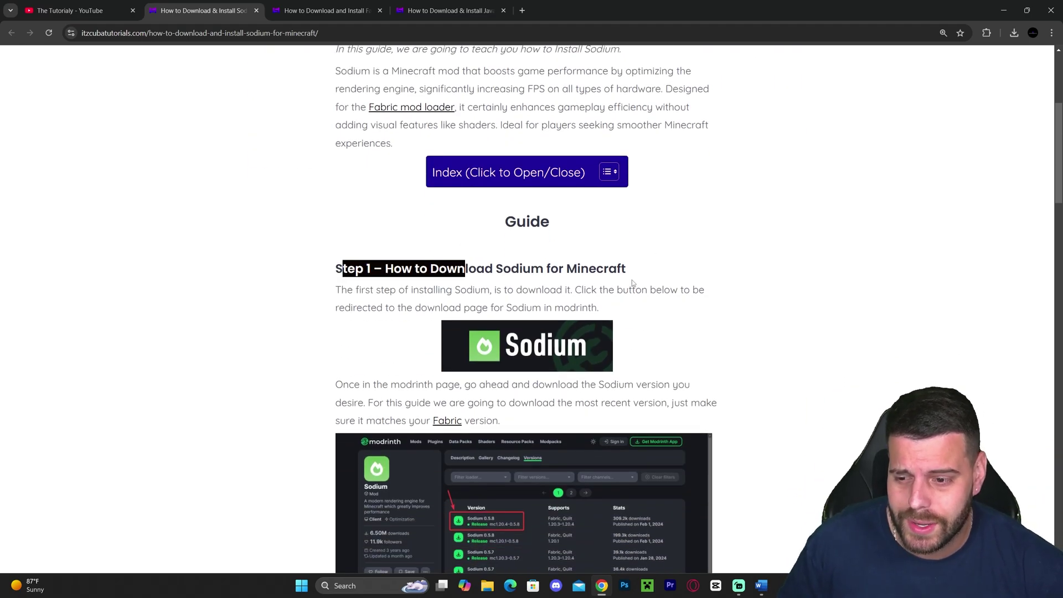
left_click(632, 280)
left_click(587, 346)
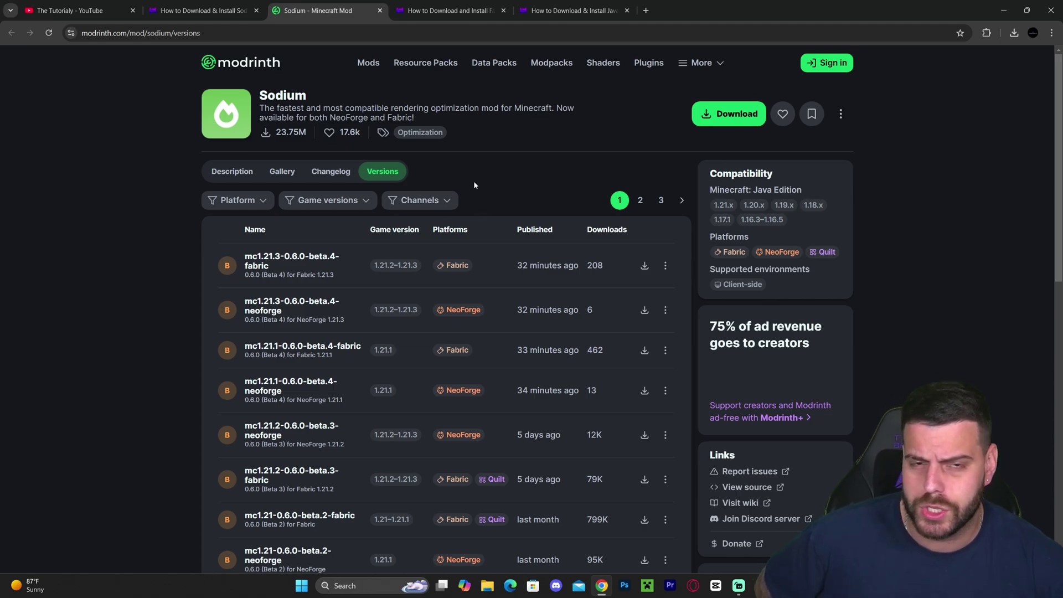
- Filter the Sodium versions by game version 1.21.3 and download mc1.21.3-0.6.0-beta.4-fabric to the Downloads folder
left_click(355, 202)
left_click(307, 249)
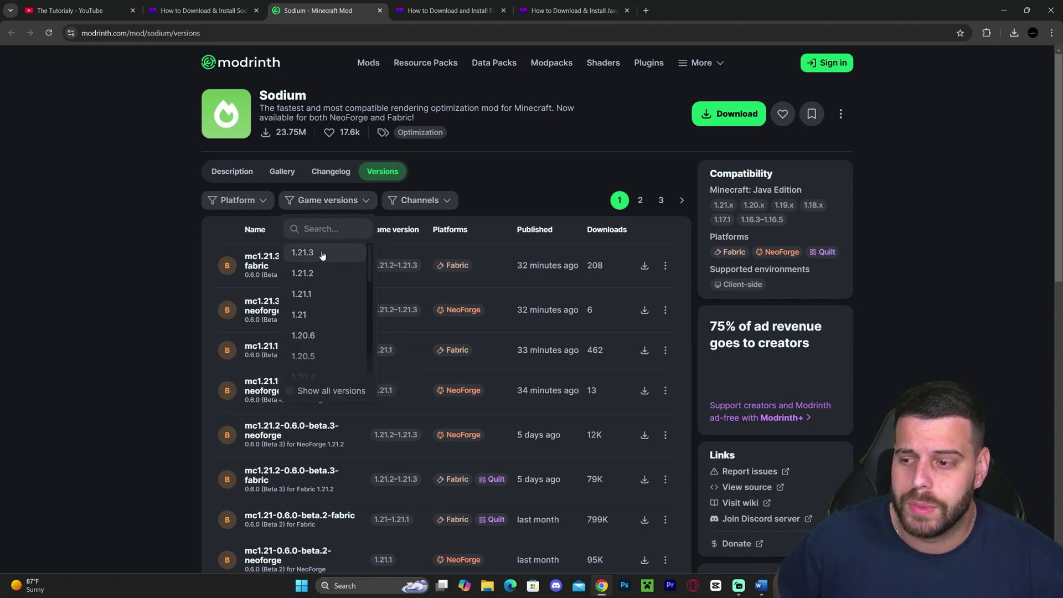
left_click(554, 194)
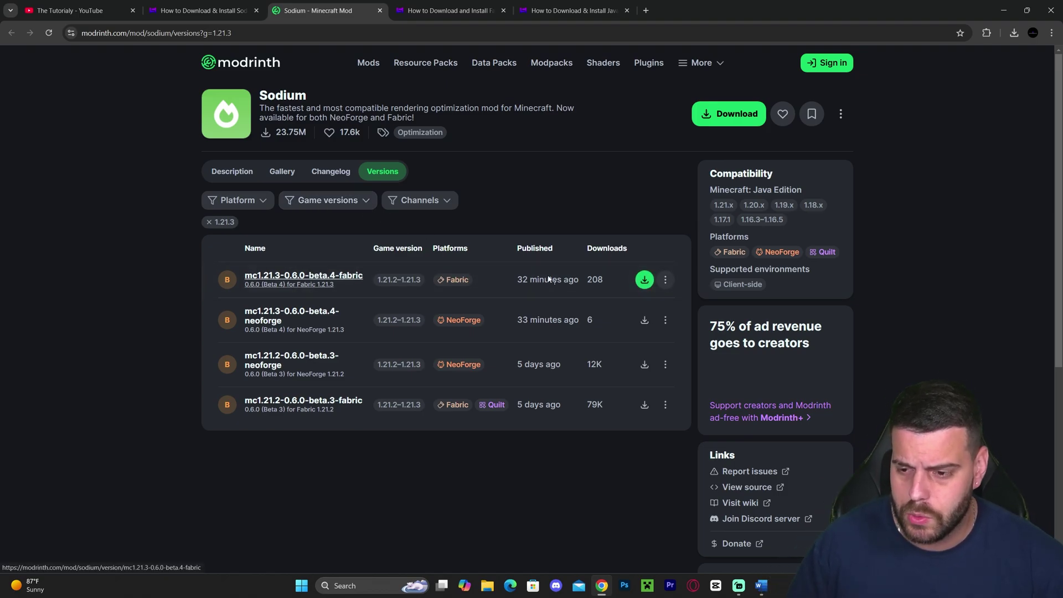
mouse_move(521, 284)
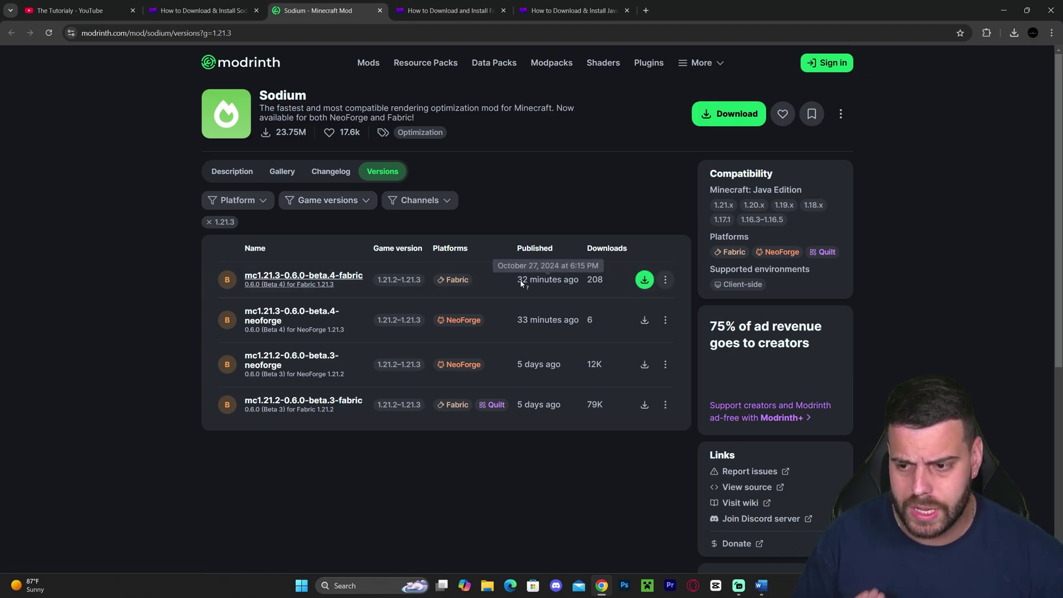
left_click(645, 280)
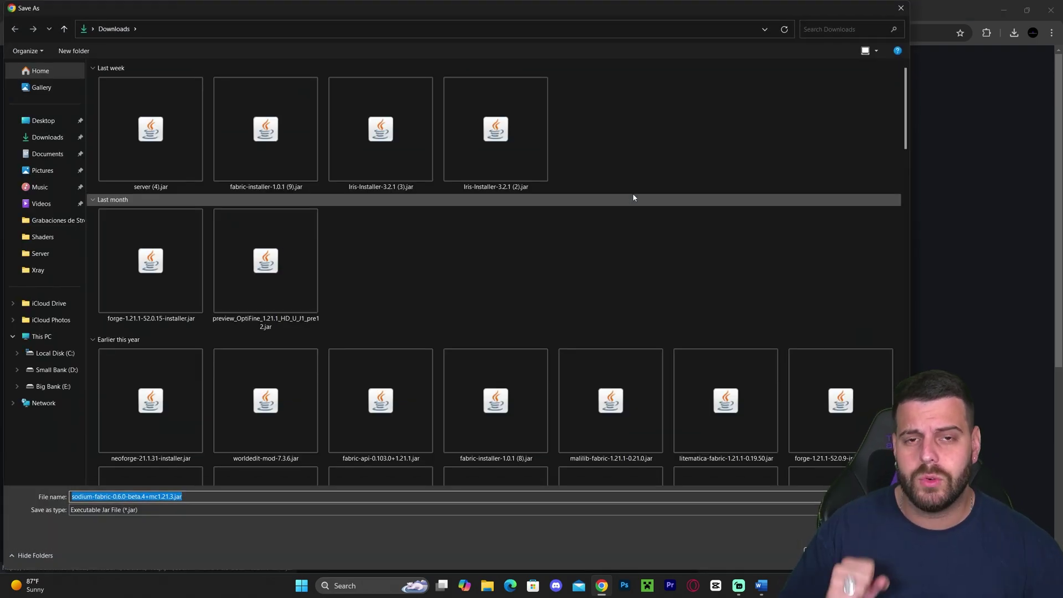
key("Return")
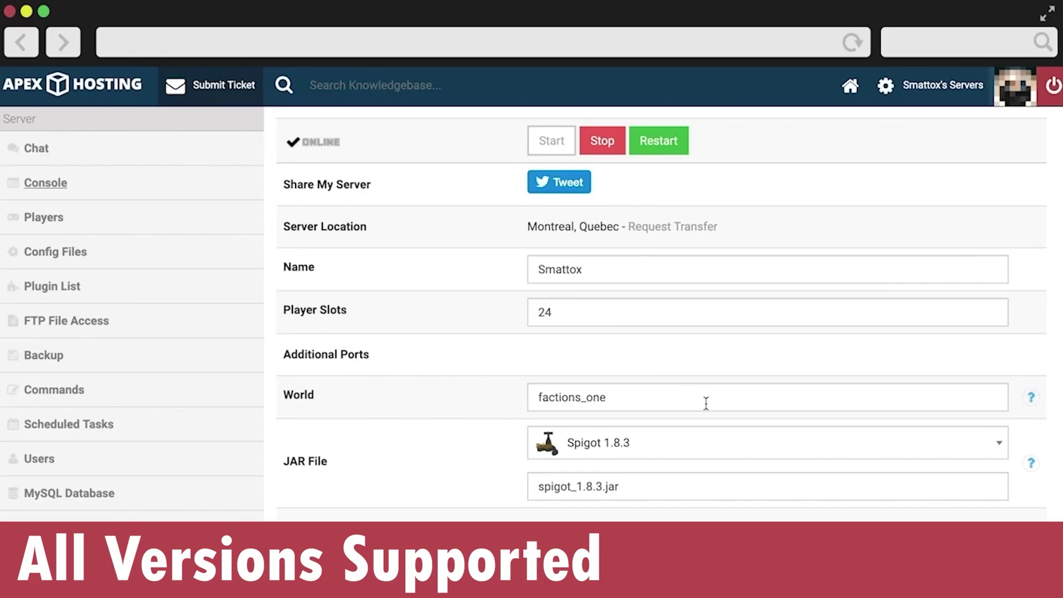
- Switch the Apex Hosting server's JAR file to Spigot 1.8.8, accepting the version change
left_click(734, 438)
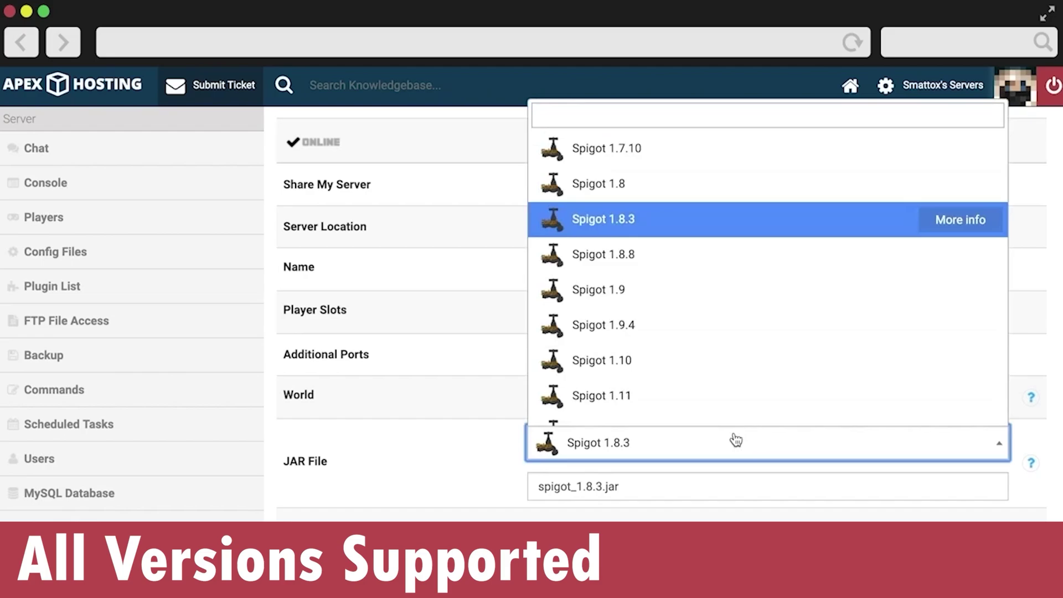
left_click(721, 268)
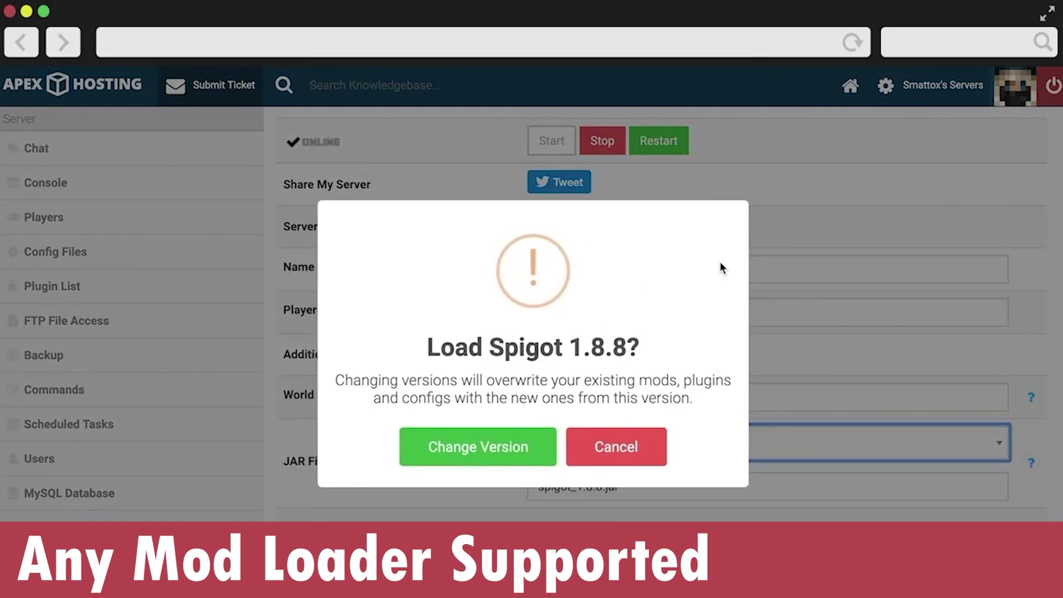
left_click(516, 446)
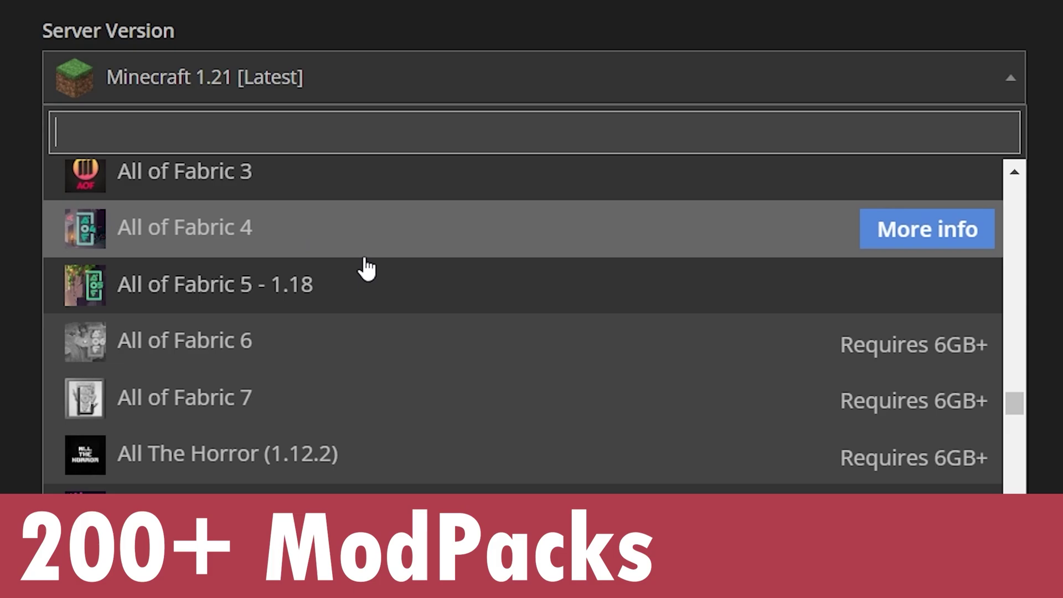
scroll(398, 254, "down", 15)
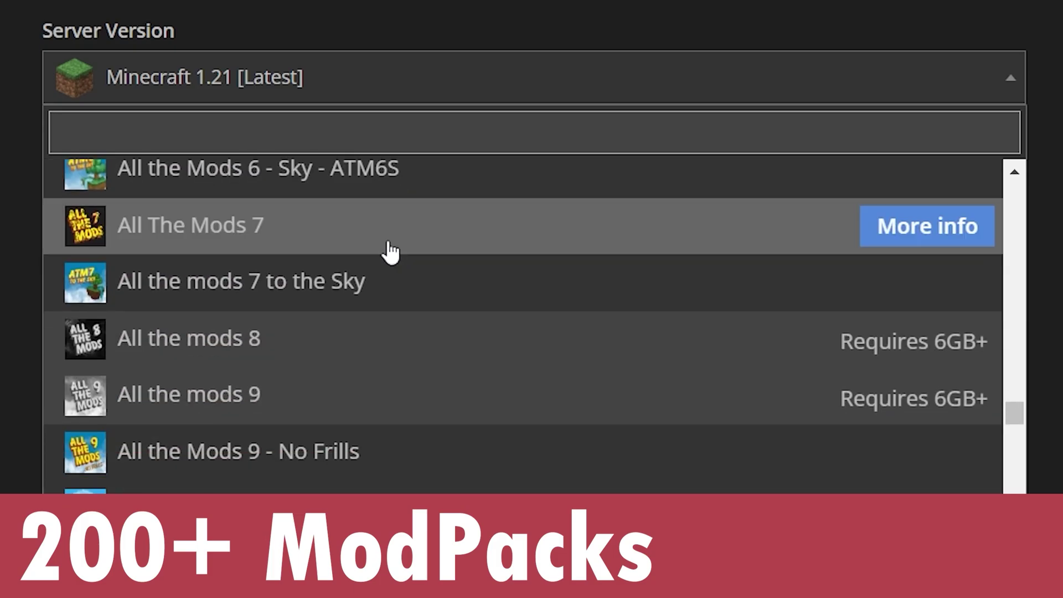
scroll(390, 252, "down", 7)
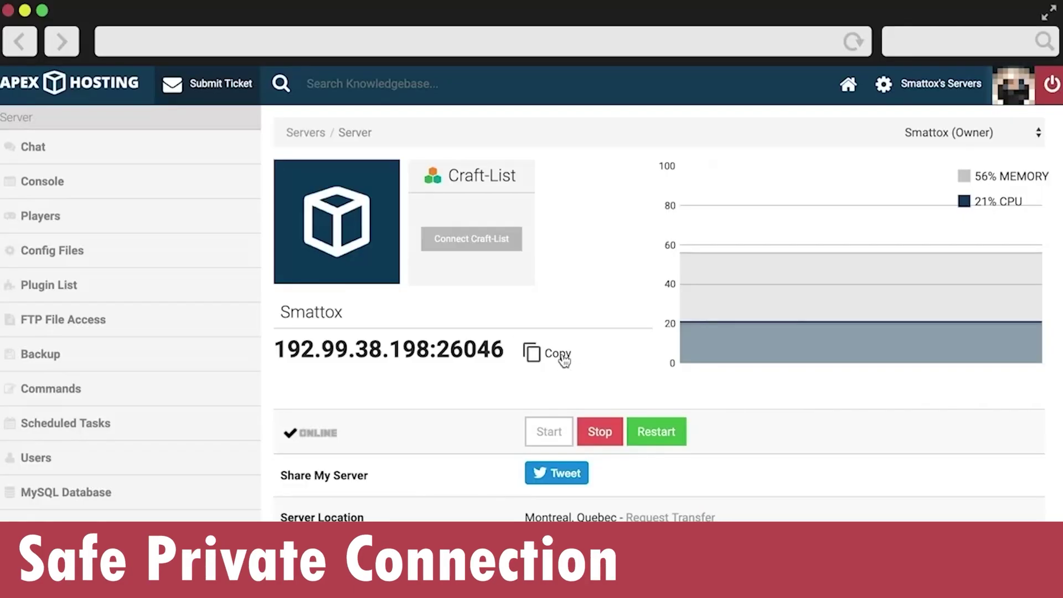
- Copy the server address 192.99.38.198:26046 from the hosting panel, save it as a Minecraft server entry and join that server
left_click(563, 359)
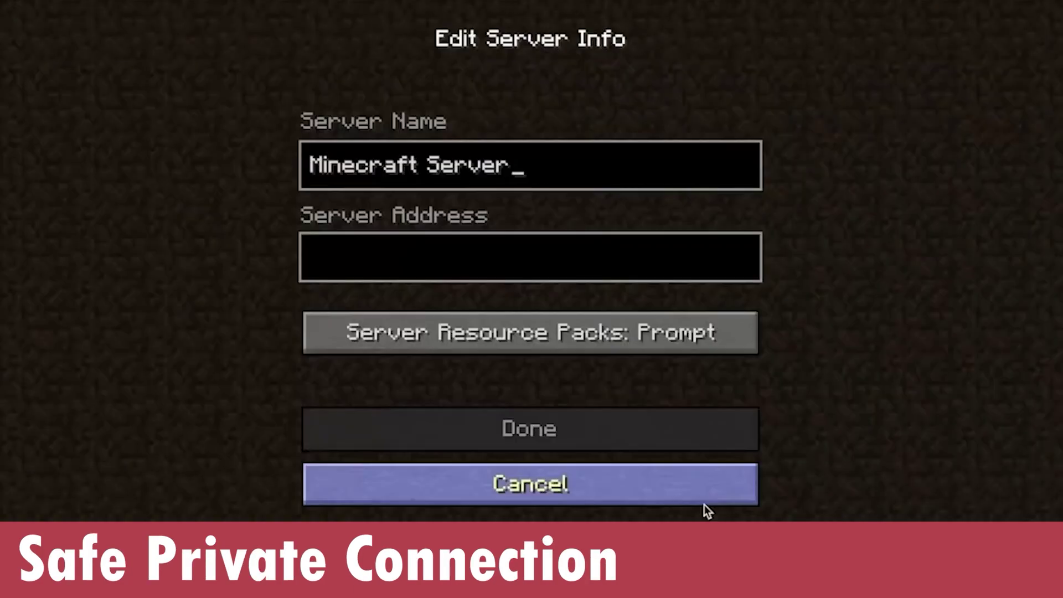
left_click(625, 271)
key("ctrl+v")
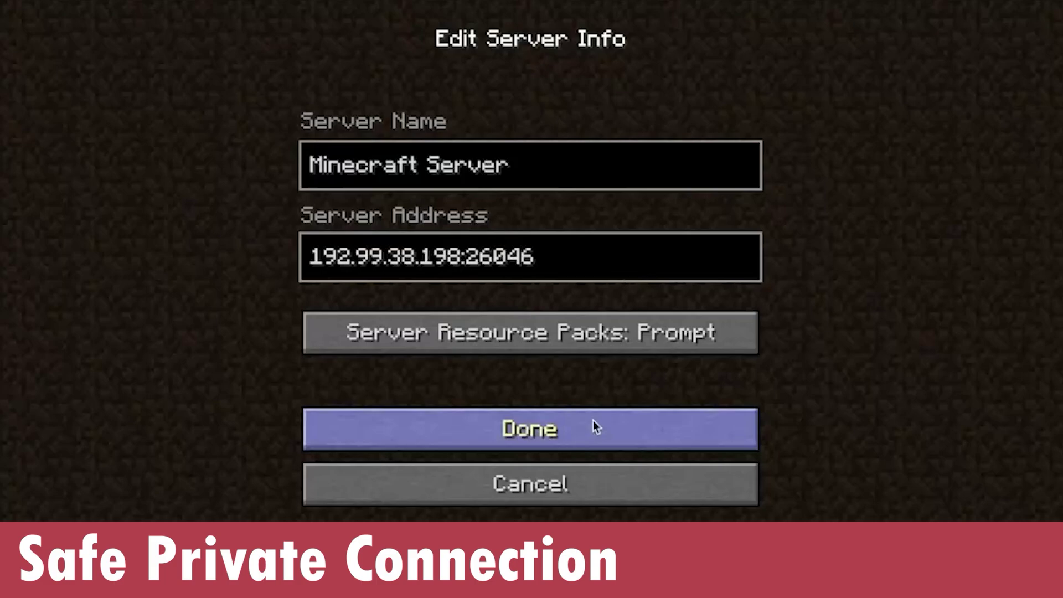
left_click(592, 421)
double_click(662, 105)
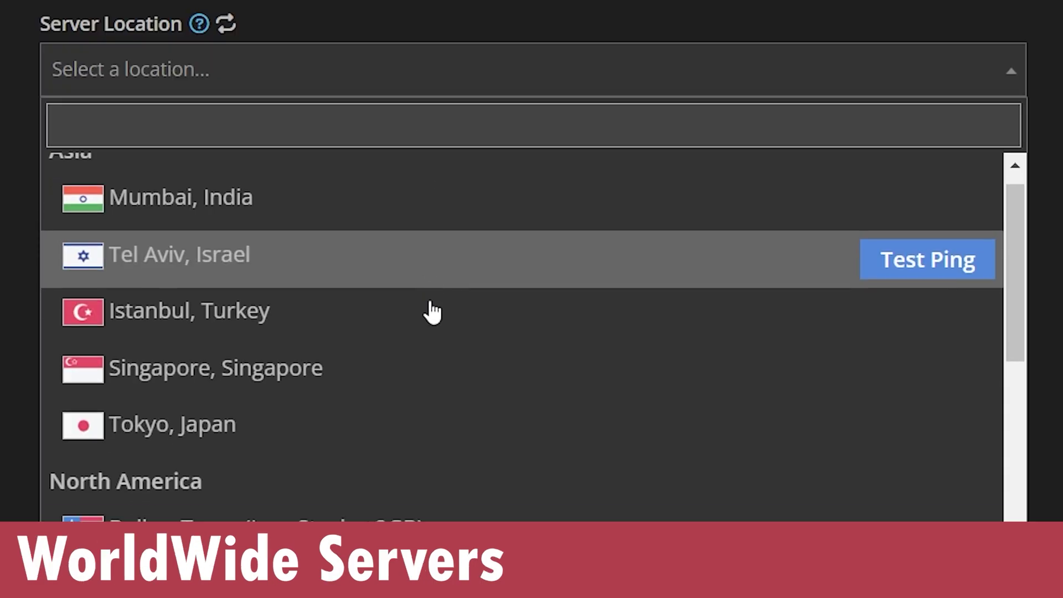
scroll(437, 294, "down", 10)
scroll(509, 437, "up", 2)
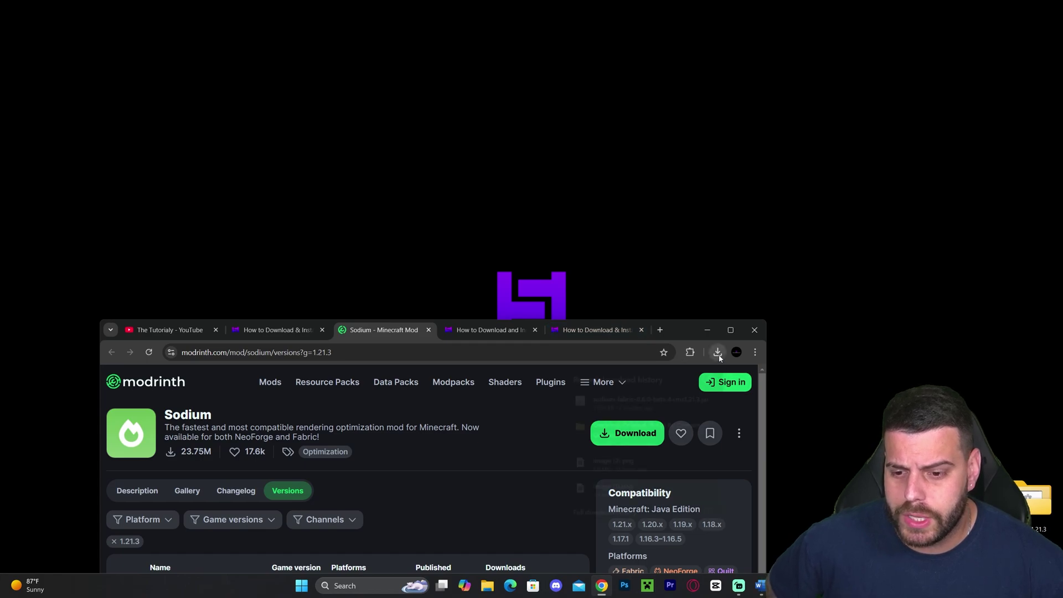
- Place the downloaded sodium-fabric-0.6.0-beta.4+mc1.21.3.jar on the desktop and return the browser to full size
left_click_drag(642, 400, 705, 189)
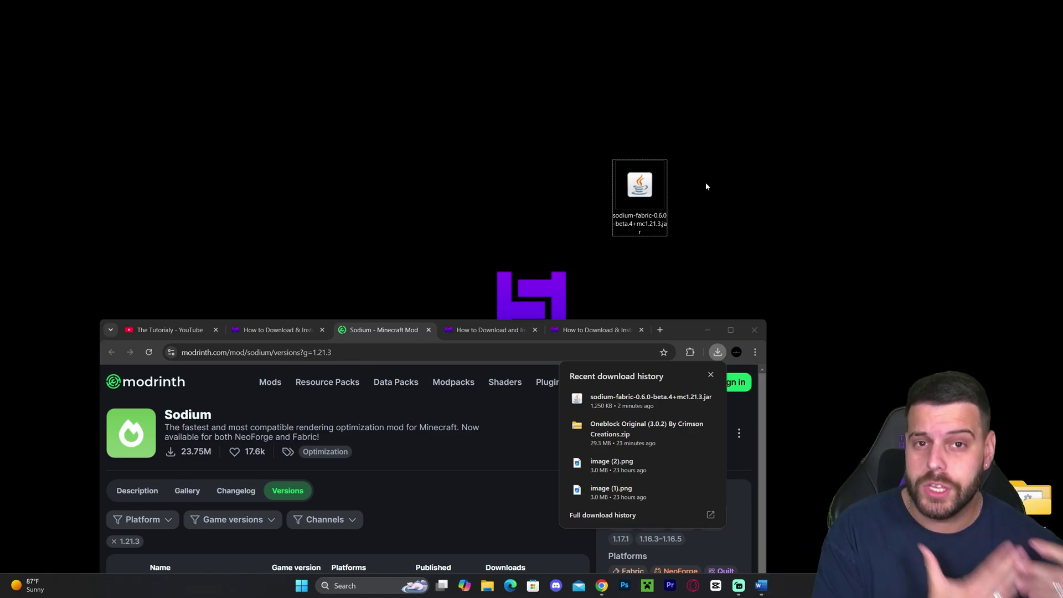
left_click(736, 330)
- Open the Fabric installer download page from Step 1 of the Fabric Mod Loader guide
left_click(448, 11)
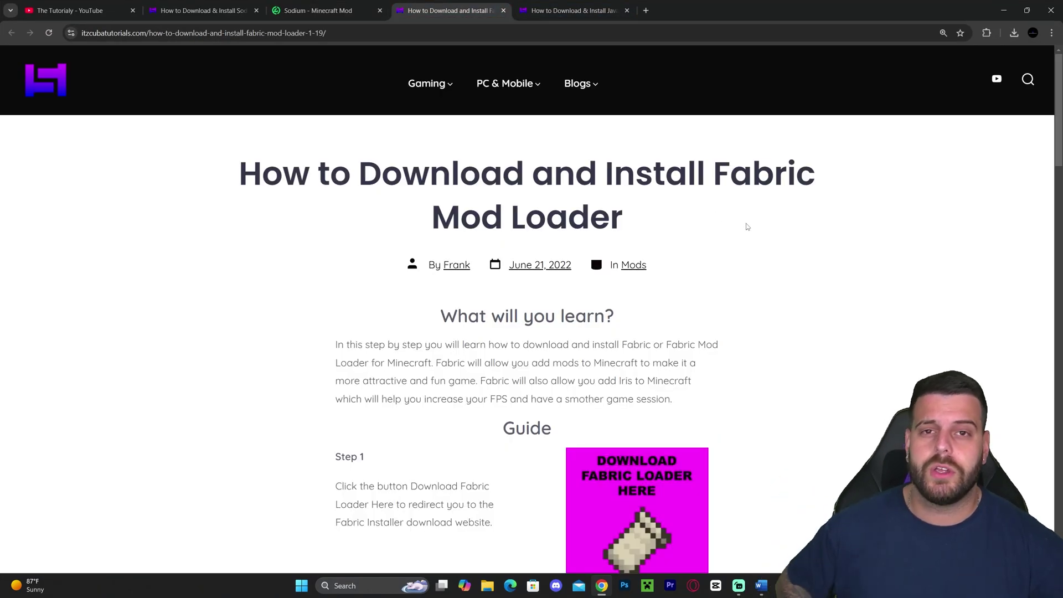
scroll(747, 227, "down", 3)
scroll(736, 209, "down", 5)
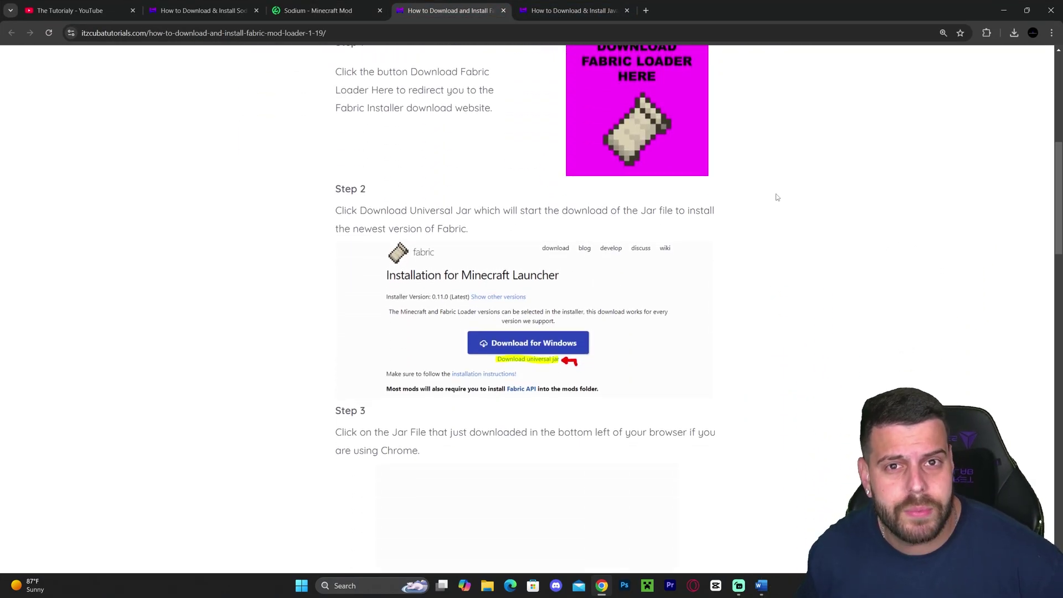
scroll(777, 197, "up", 4)
scroll(783, 204, "up", 2)
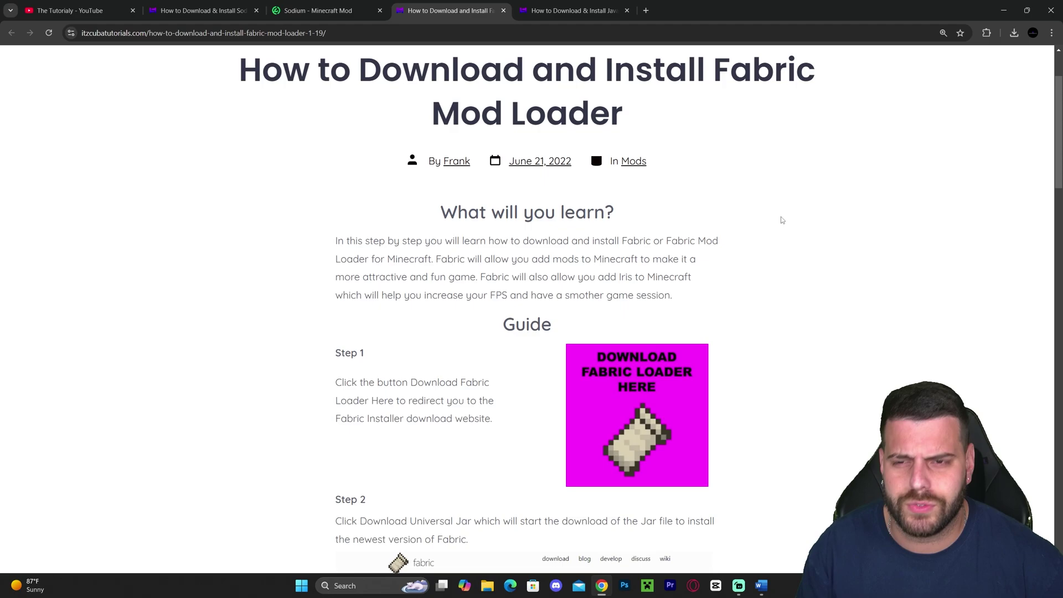
scroll(780, 220, "down", 3)
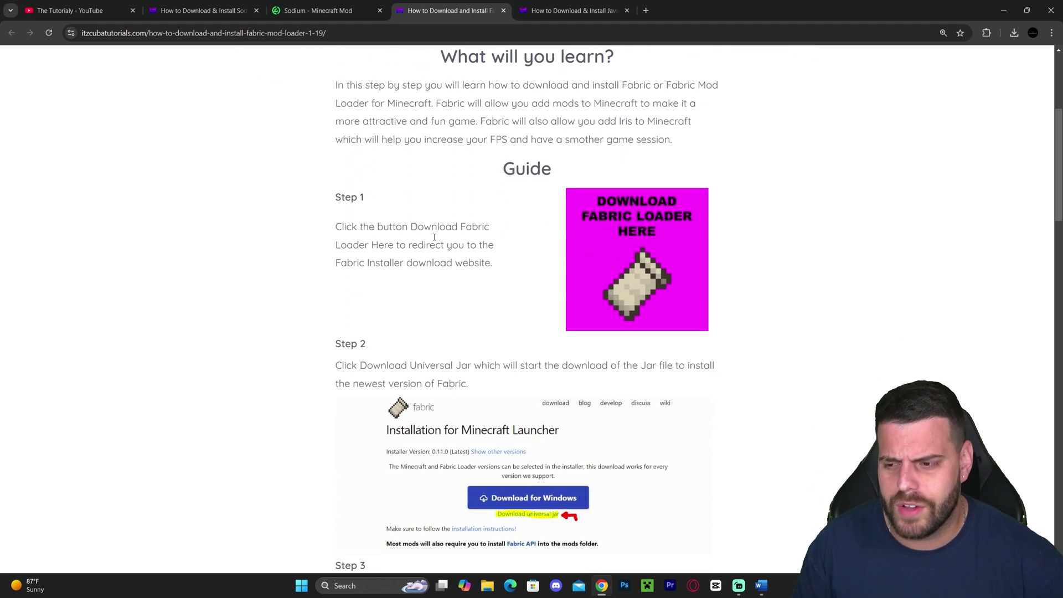
left_click(664, 203)
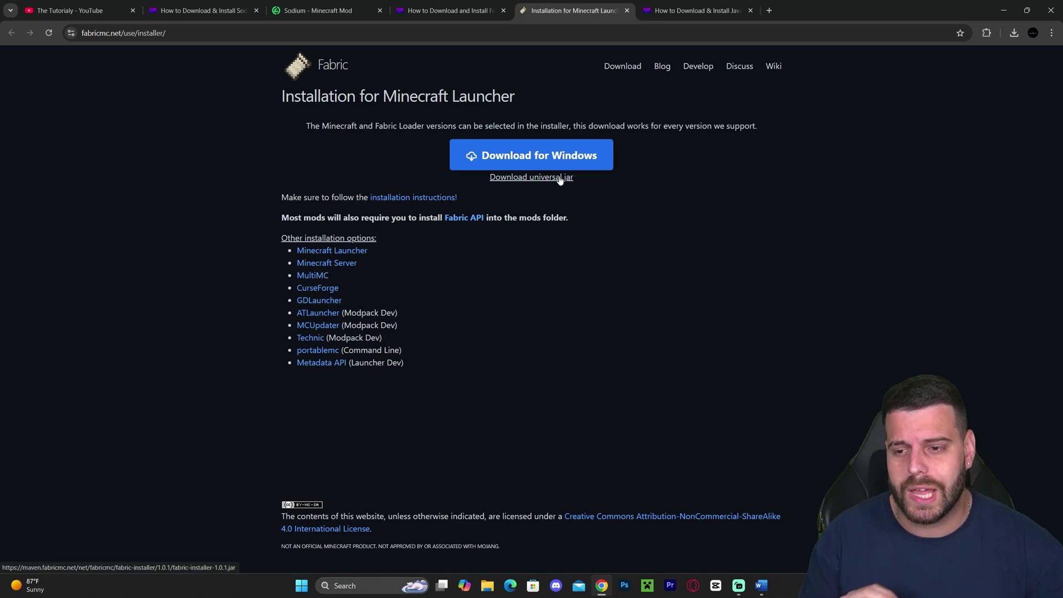
- Download the universal jar of the Fabric installer 1.0.1 to the Downloads folder and place it on the desktop
left_click(559, 178)
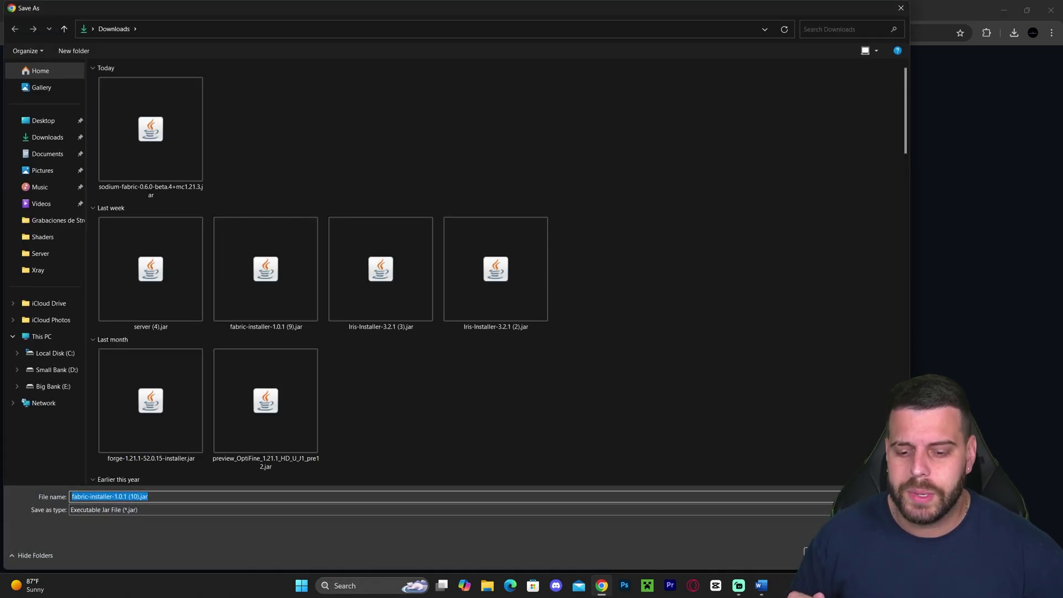
key("Return")
left_click_drag(918, 8, 623, 327)
left_click_drag(635, 394, 707, 297)
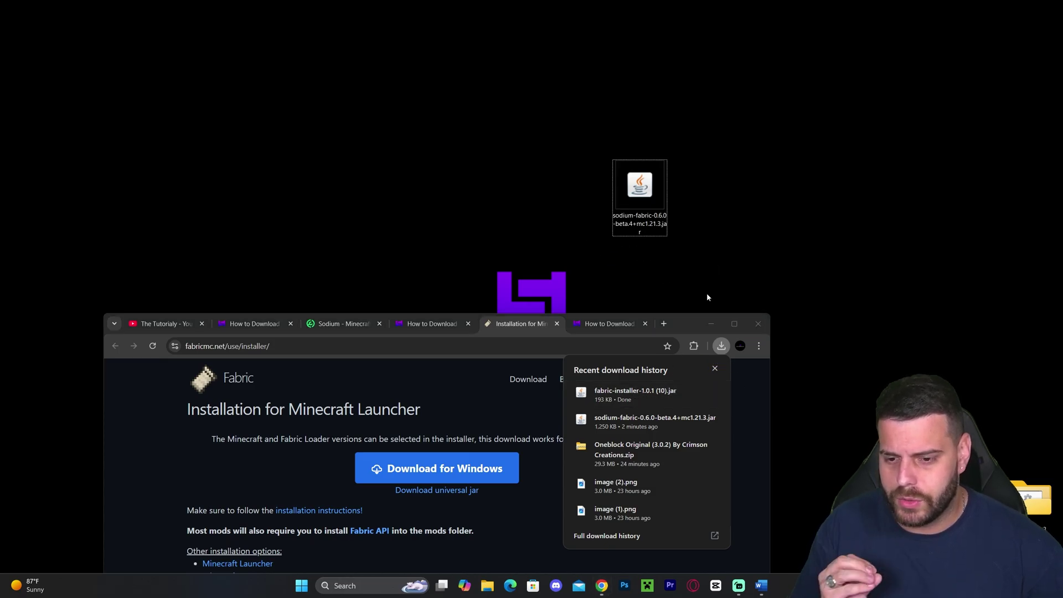
- Install the Fabric client for Minecraft 1.21.3 with loader version 0.16.7 and a launcher profile
left_click(711, 323)
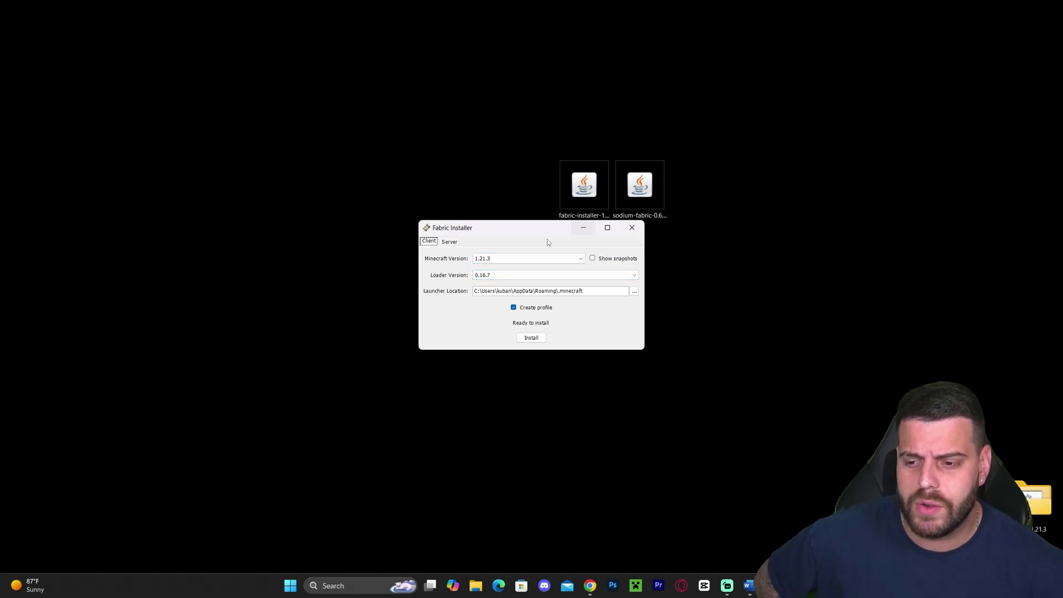
left_click(535, 339)
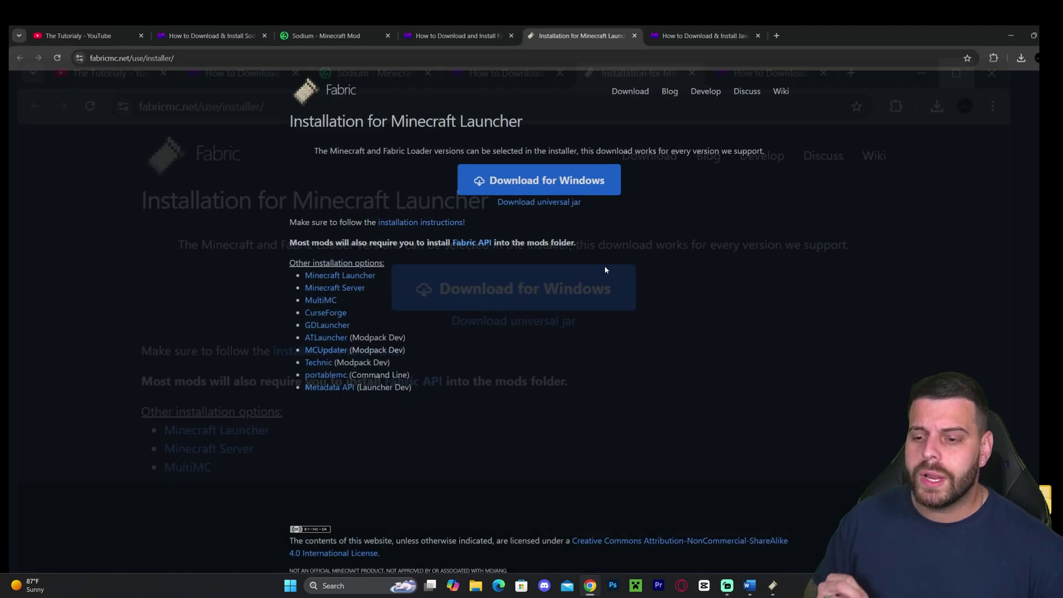
- Open the Java 21 (JDK 21) guide and review its download and installation instructions
left_click(703, 35)
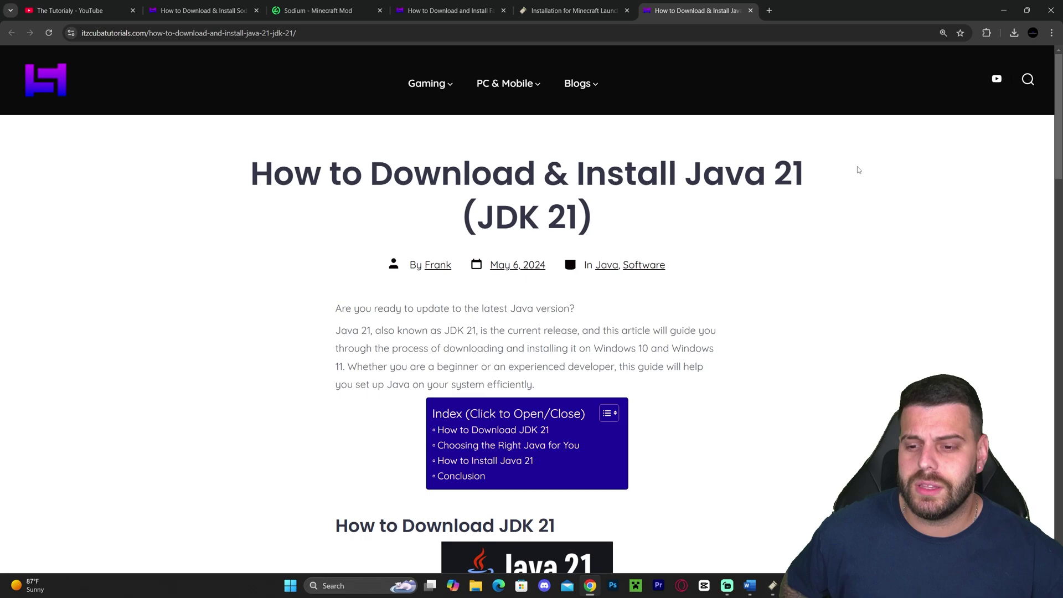
scroll(839, 155, "down", 15)
scroll(850, 155, "down", 5)
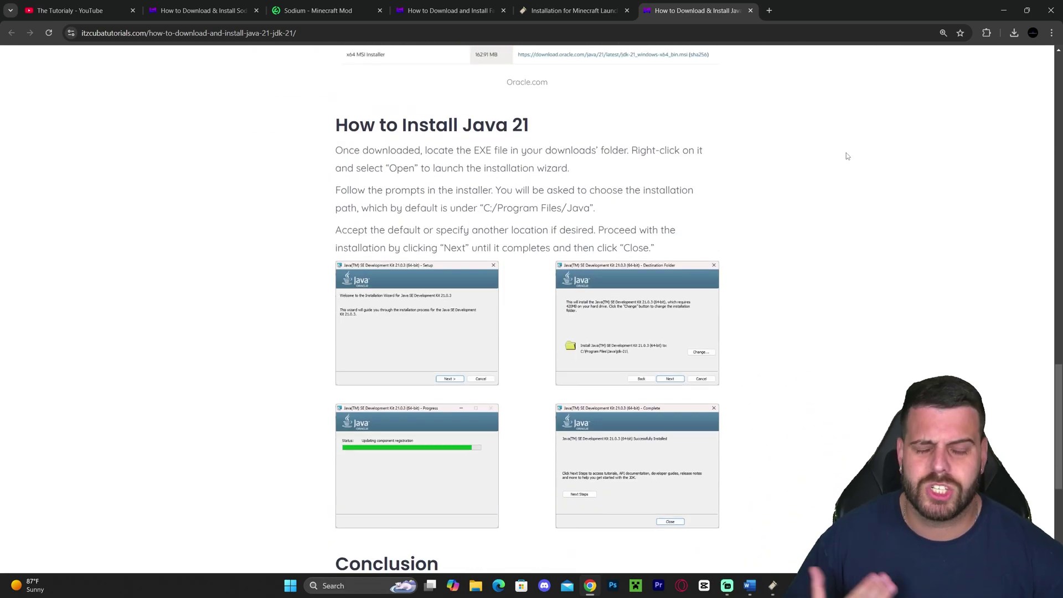
scroll(719, 183, "up", 6)
scroll(656, 205, "down", 6)
scroll(490, 230, "down", 3)
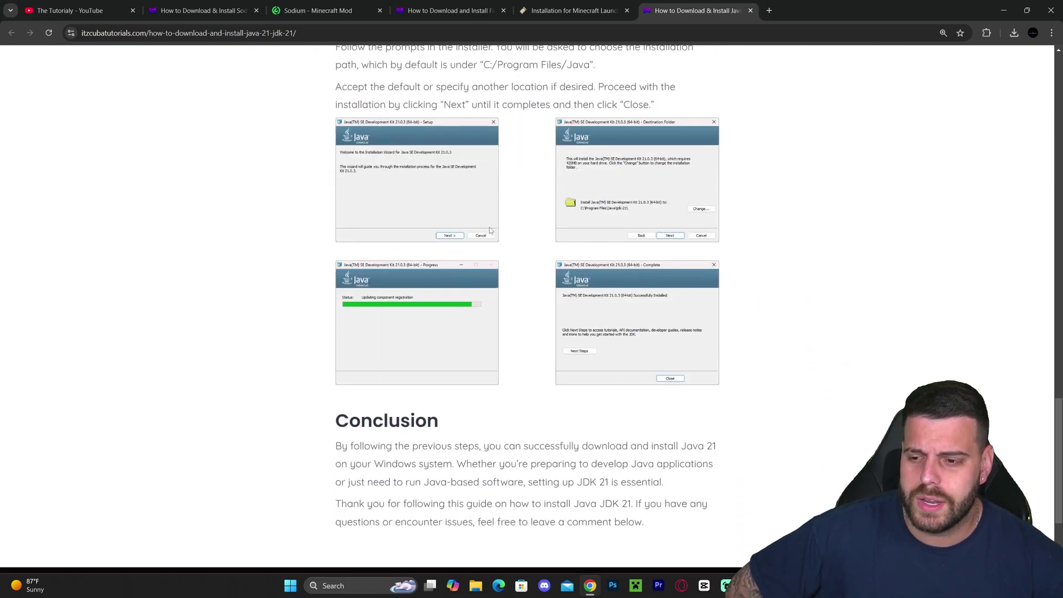
scroll(835, 332, "up", 20)
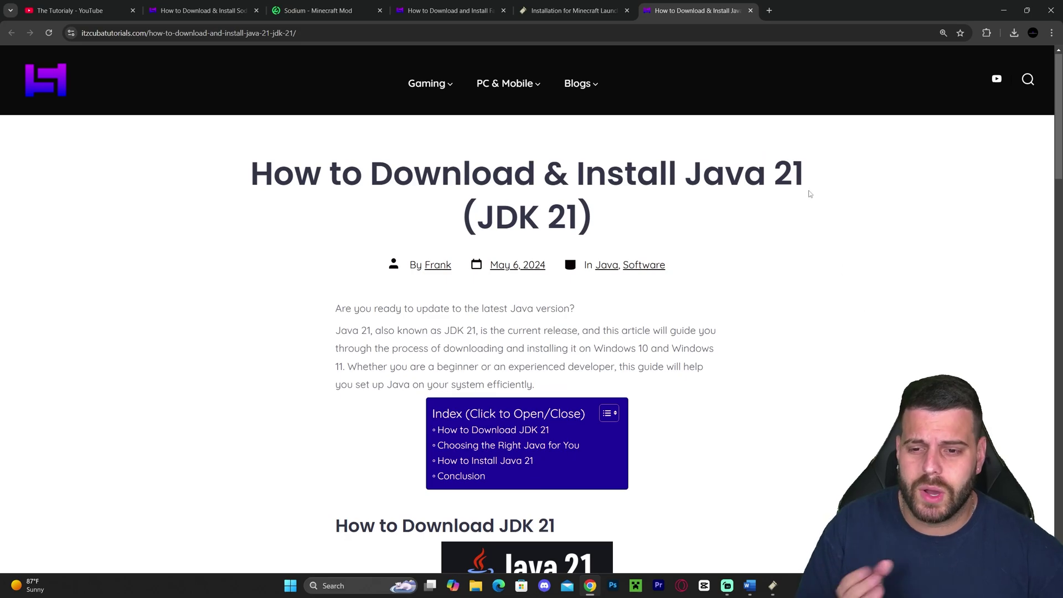
left_click_drag(805, 192, 701, 162)
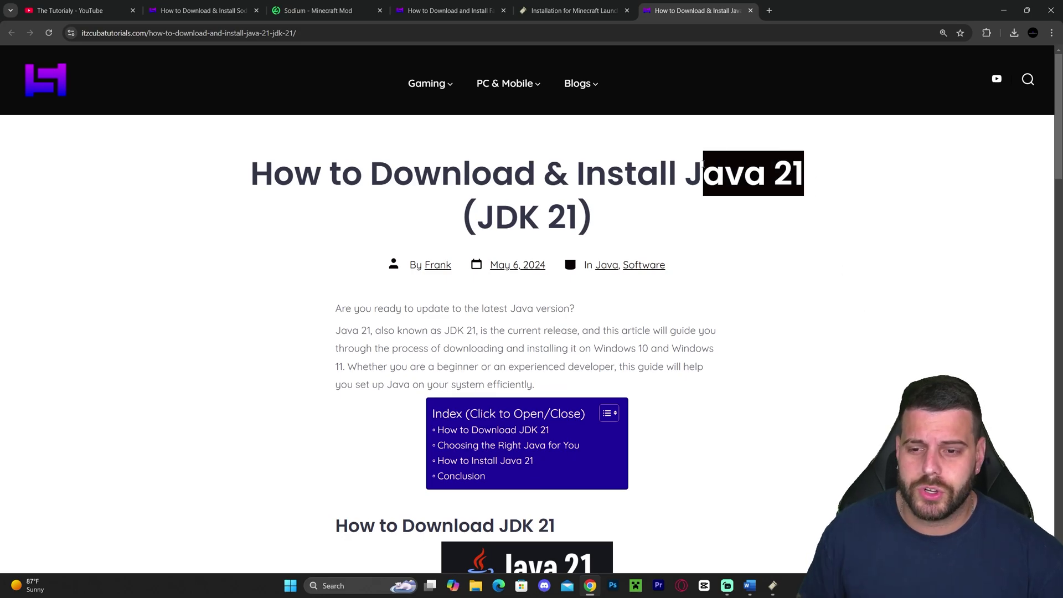
- Minimize the browser, dismiss the Fabric installation message and close the Fabric Installer
left_click(876, 174)
left_click(1002, 10)
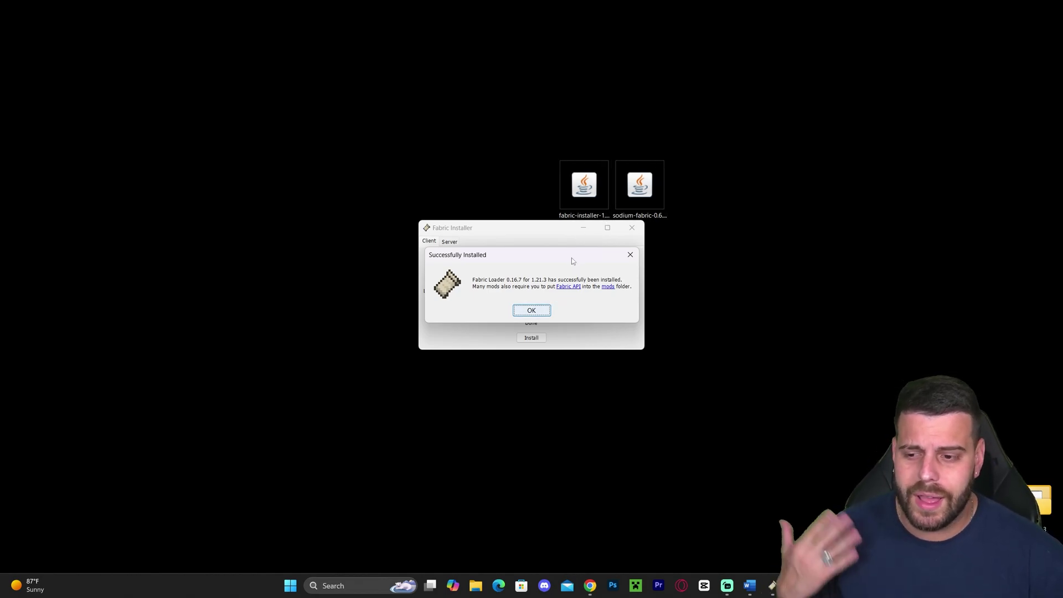
left_click(531, 310)
left_click(631, 227)
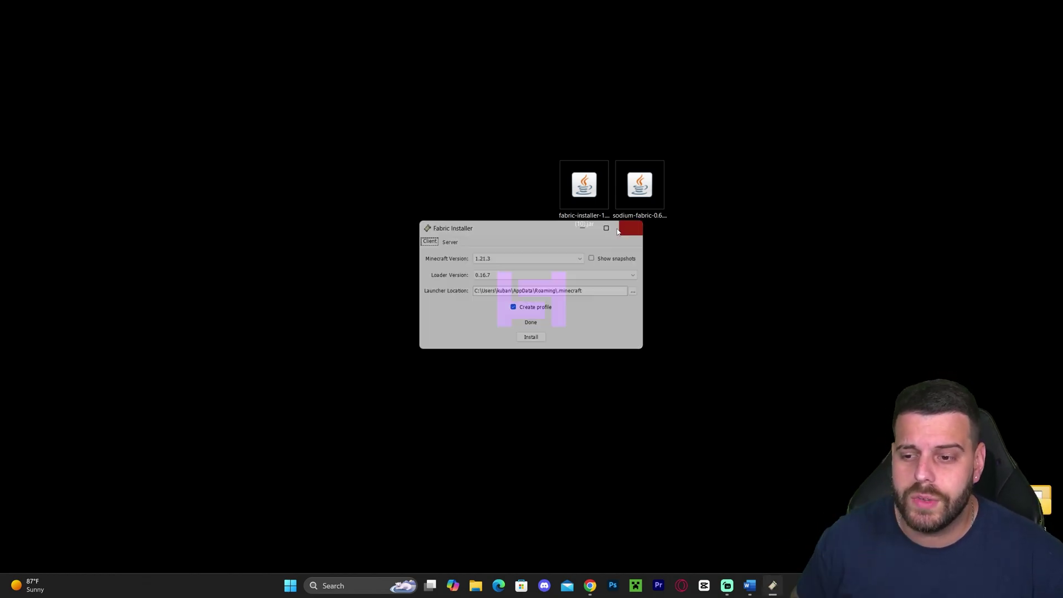
- Delete the Fabric installer jar from the desktop and move the Sodium jar closer to the desktop's centre
left_click_drag(513, 107, 581, 235)
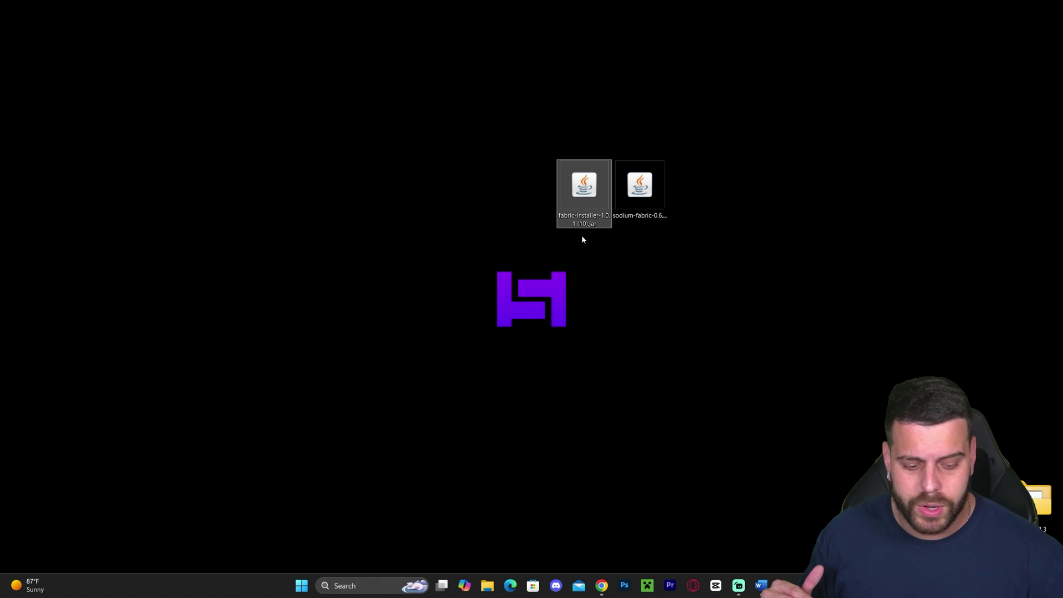
key("Delete")
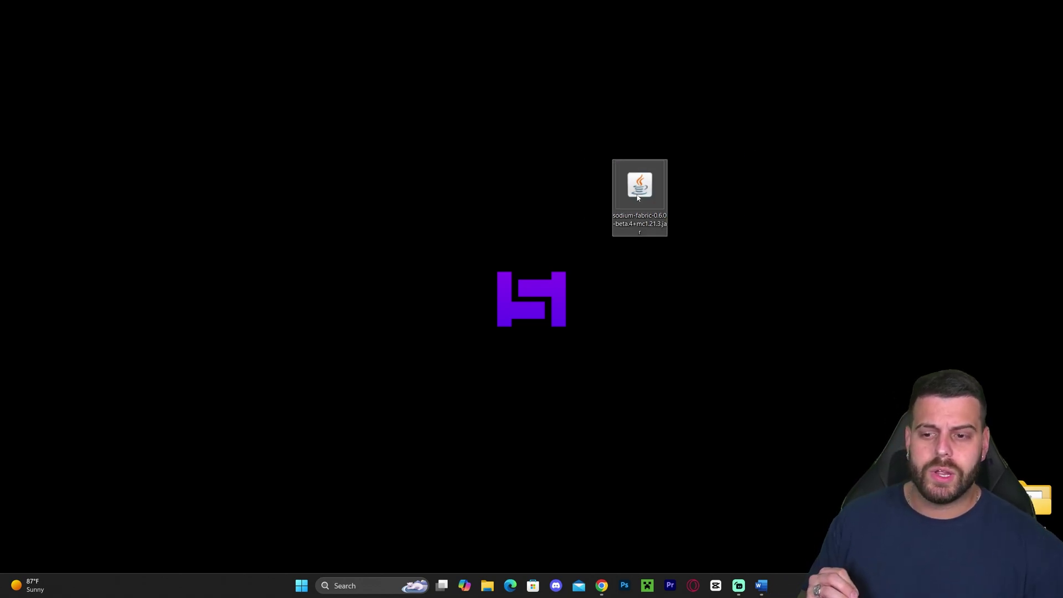
left_click_drag(649, 196, 548, 204)
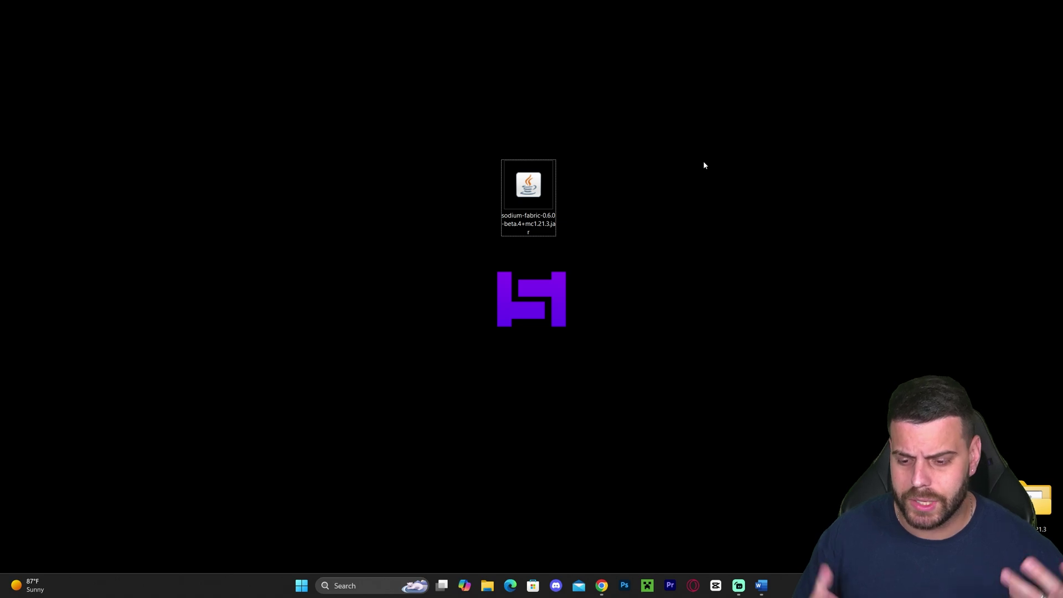
left_click_drag(690, 125, 666, 201)
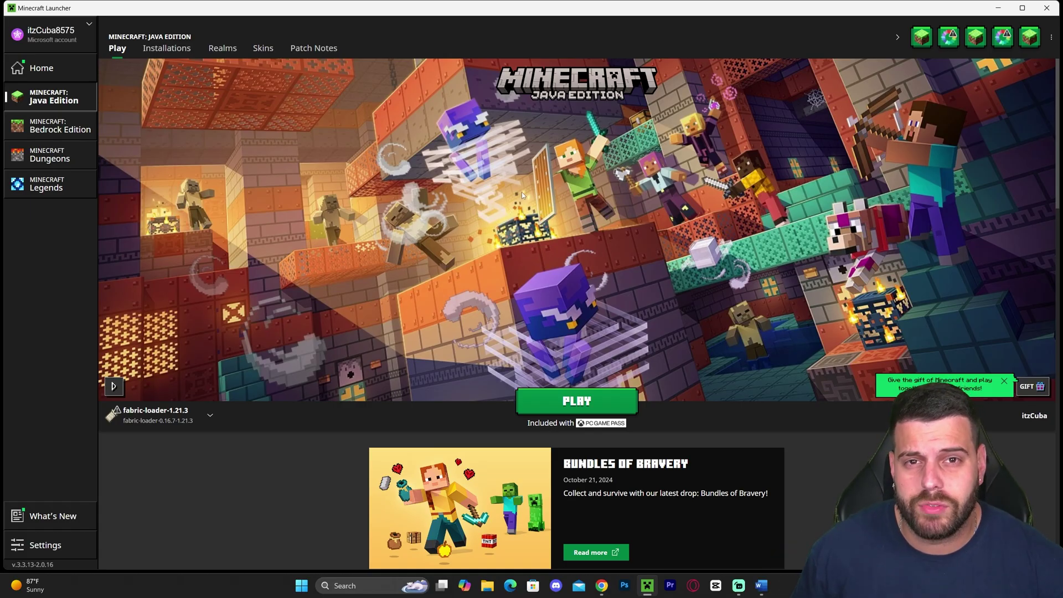
- In the Minecraft Launcher, show the Java Edition installations and include modded versions in the list
mouse_move(173, 423)
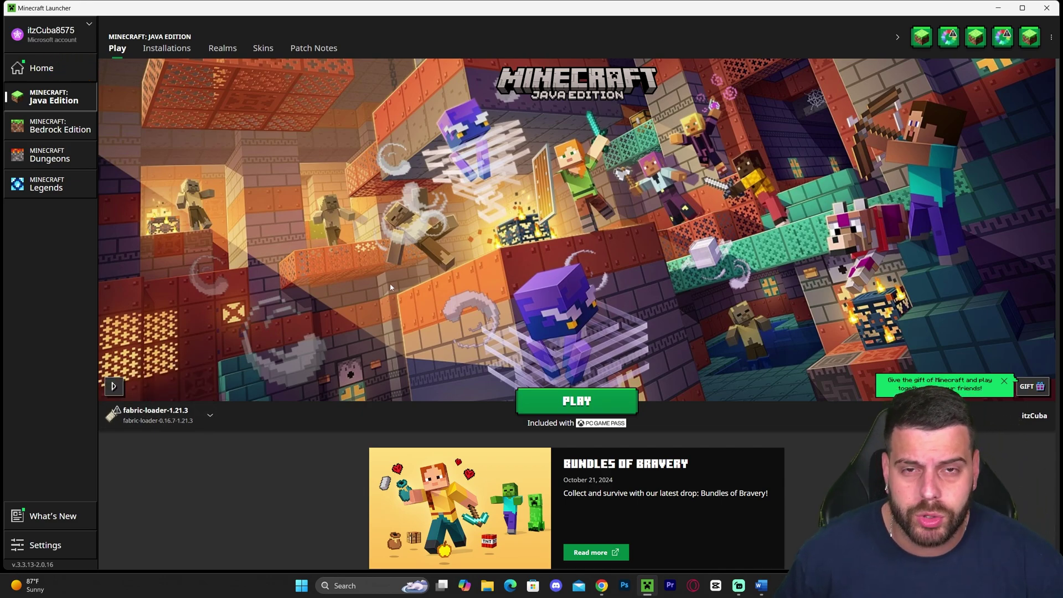
left_click(165, 51)
left_click(748, 82)
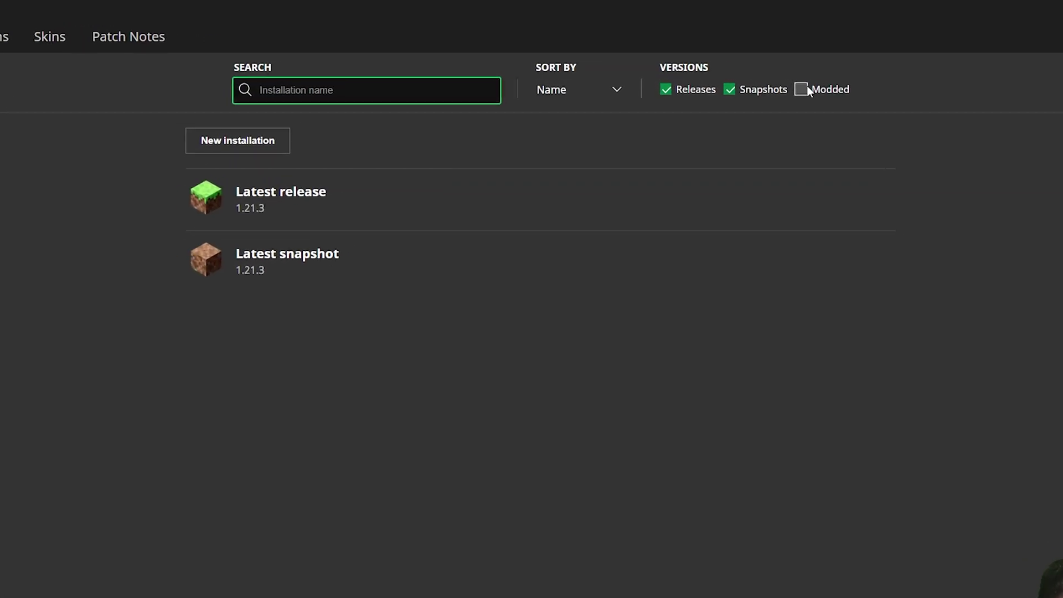
left_click(806, 90)
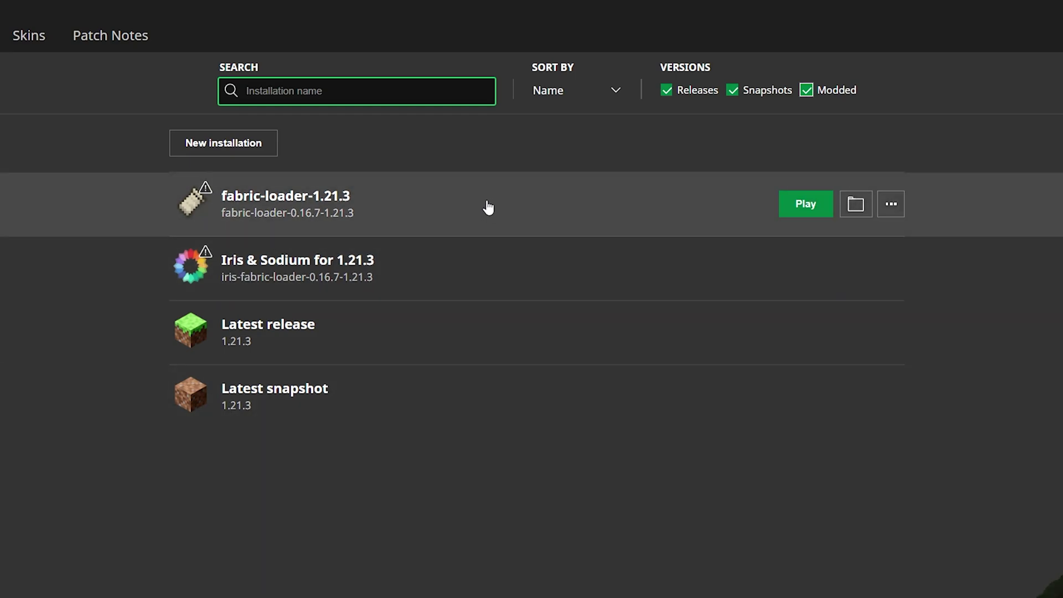
- Fill in a new installation named Apex Hosting with the version release fabric-loader-0.16.7-1.21.3
left_click(269, 143)
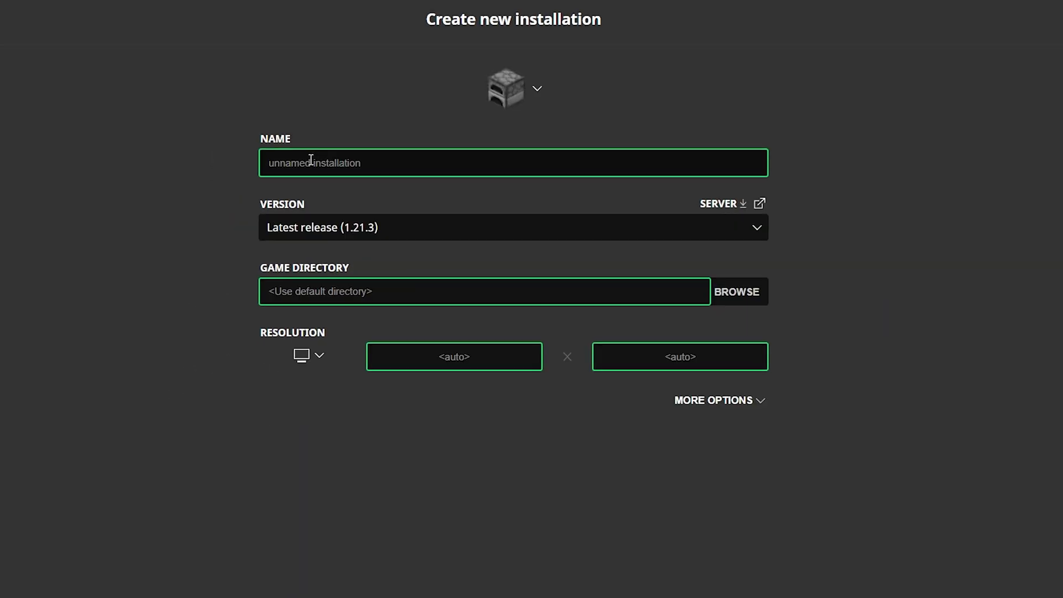
left_click(453, 166)
type("A")
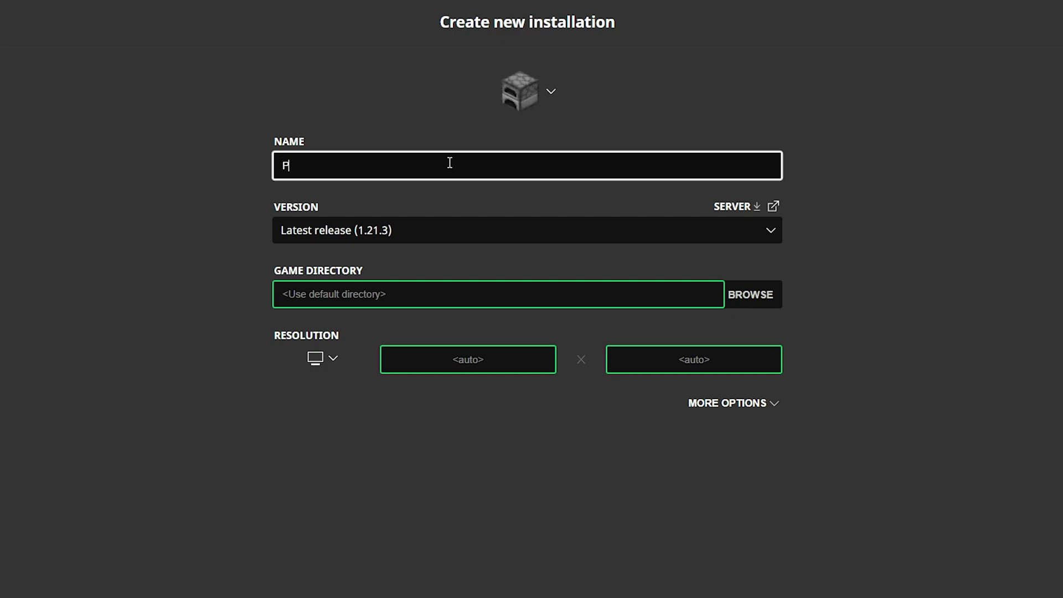
key("BackSpace")
type("Apex Hosting")
left_click(391, 222)
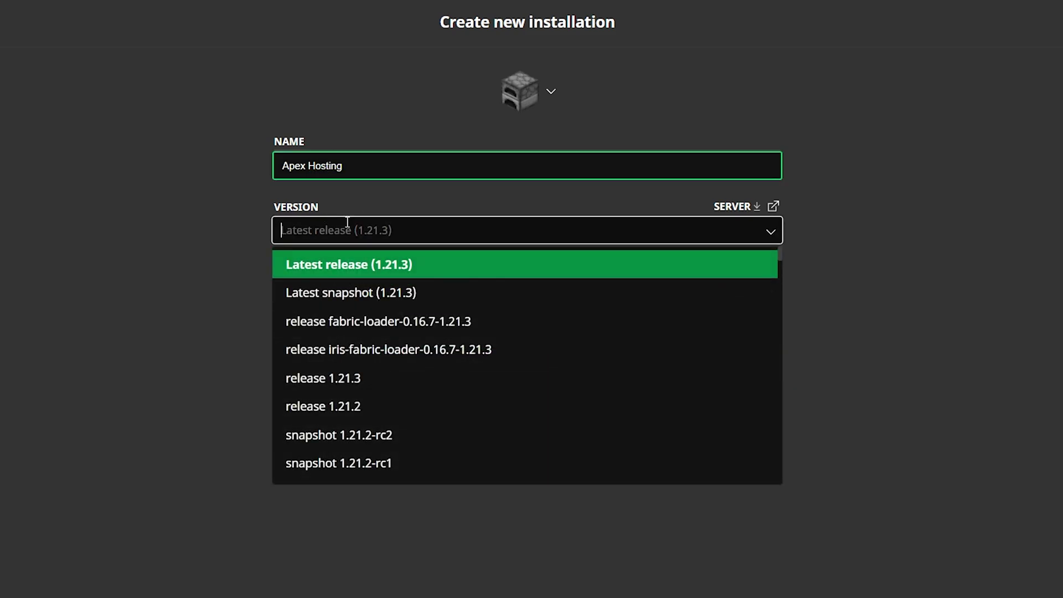
type("fabric")
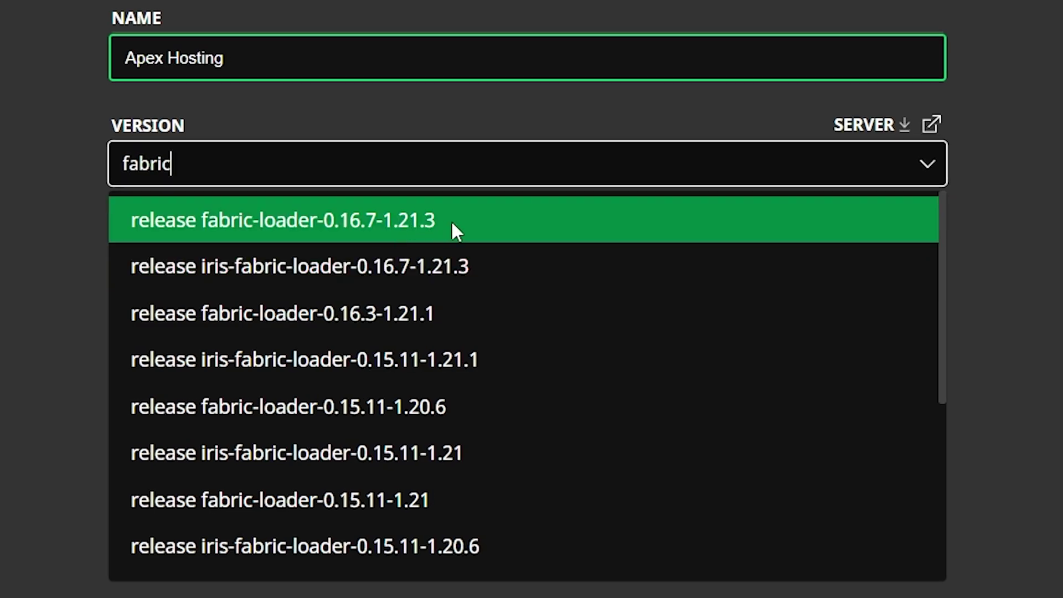
left_click(414, 221)
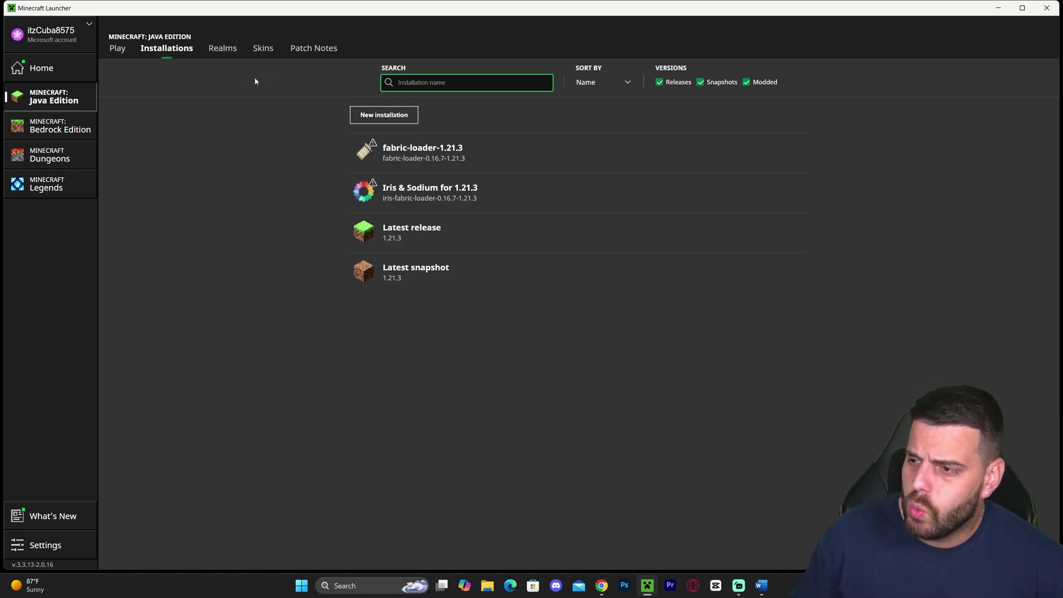
- Open the game folder of the fabric-loader-1.21.3 installation, widen its window and reposition it
mouse_move(592, 153)
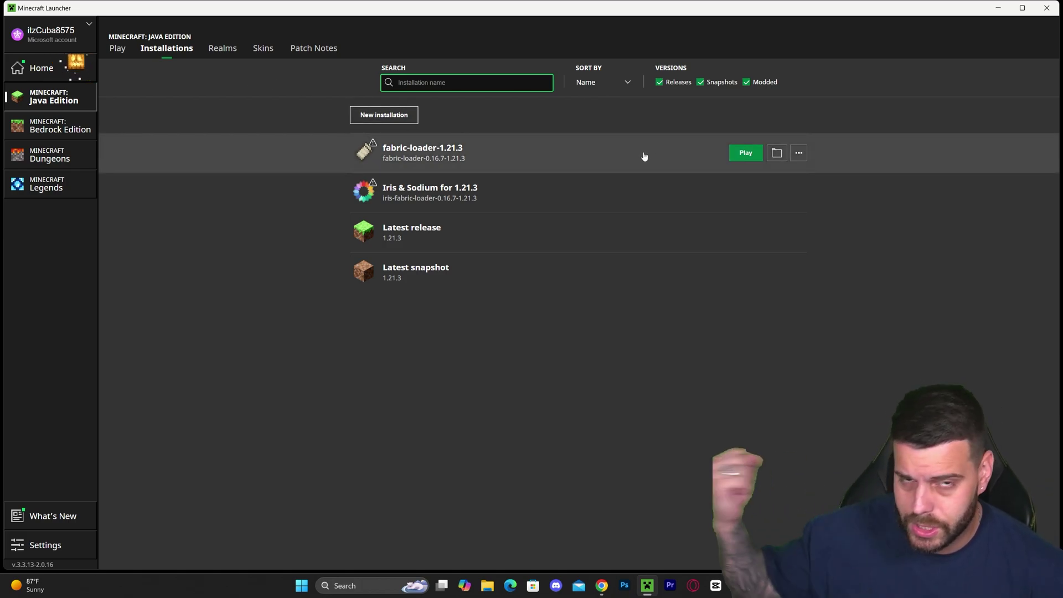
left_click(776, 153)
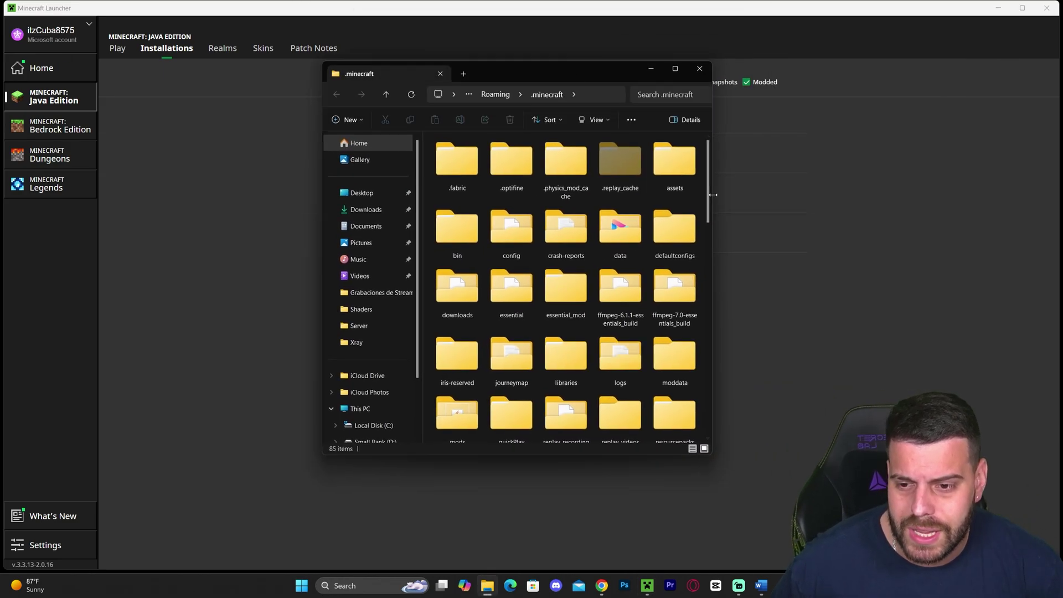
left_click_drag(708, 193, 975, 211)
left_click_drag(840, 73, 752, 91)
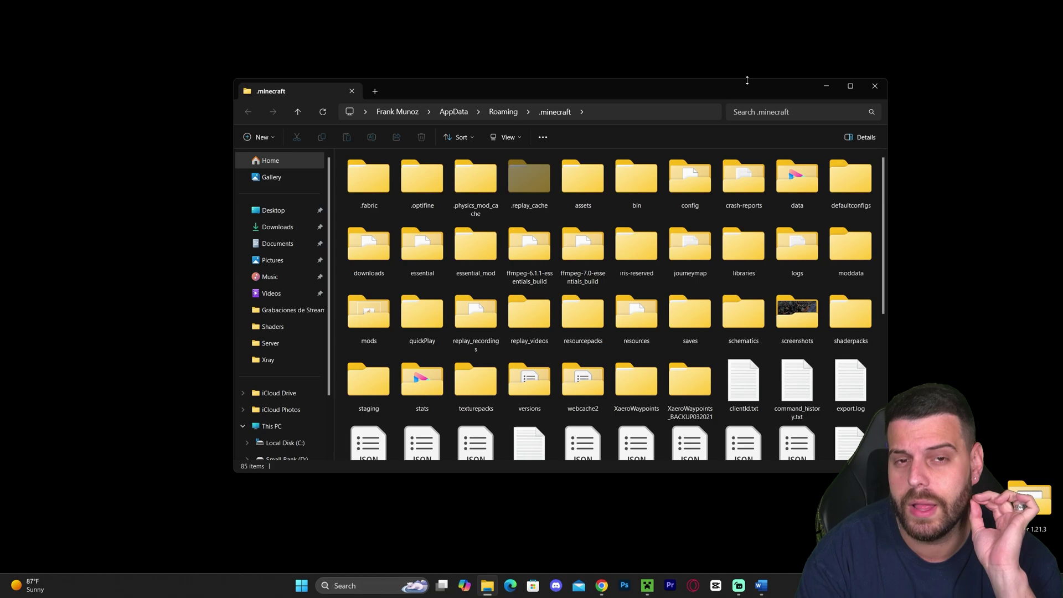
- Delete the existing mods folder in .minecraft and create a new empty folder named mods
left_click(380, 319)
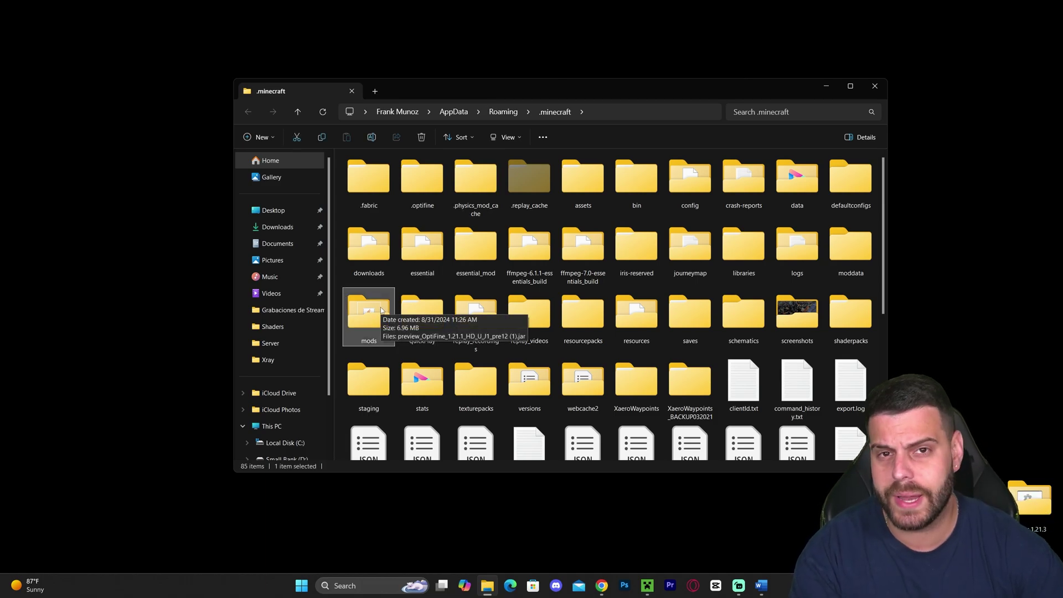
key("Delete")
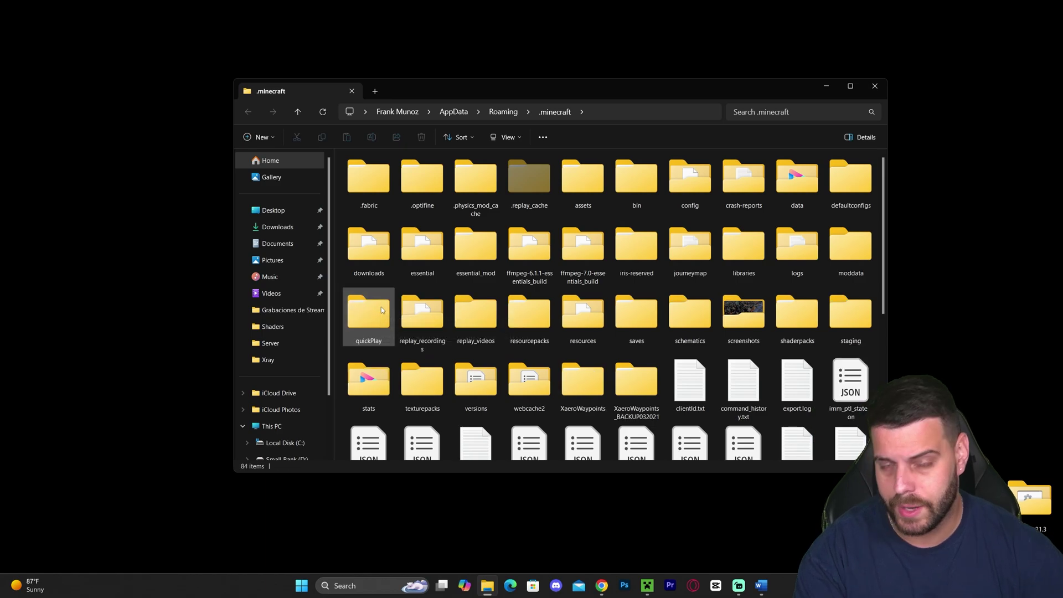
left_click(268, 137)
left_click(277, 160)
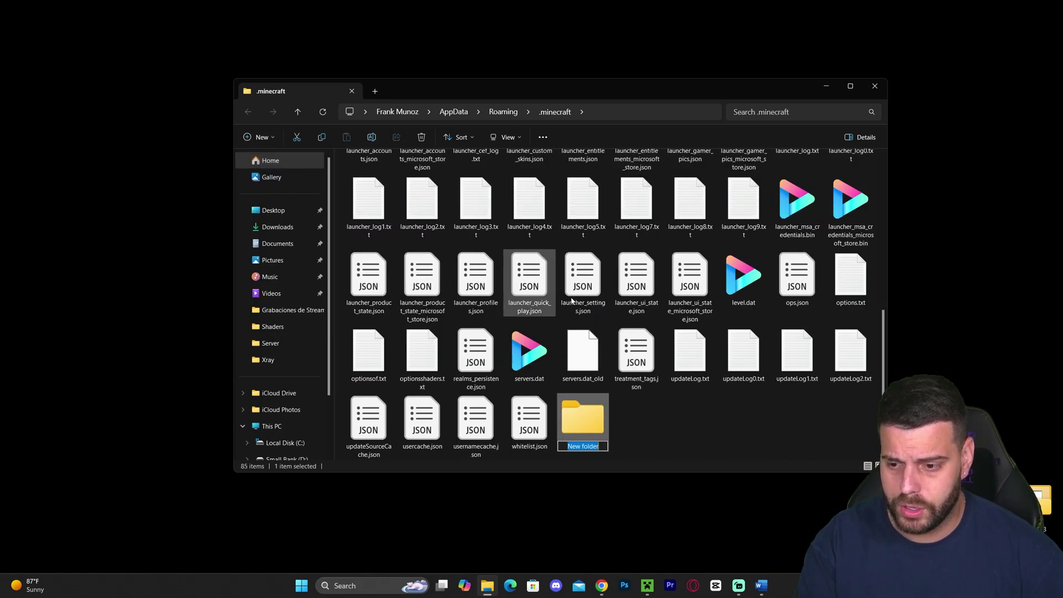
type("mods")
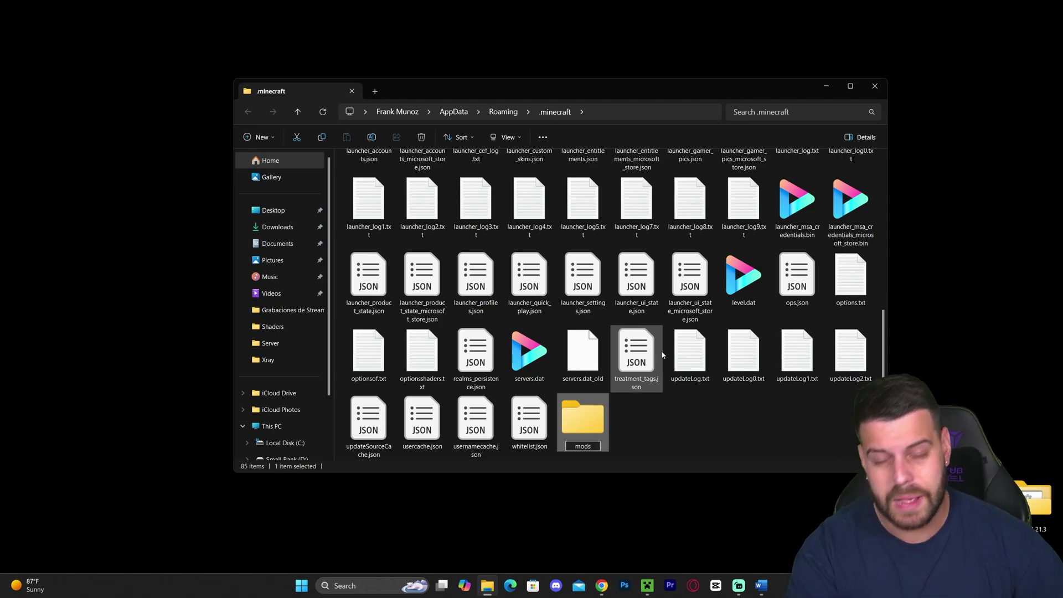
left_click(646, 430)
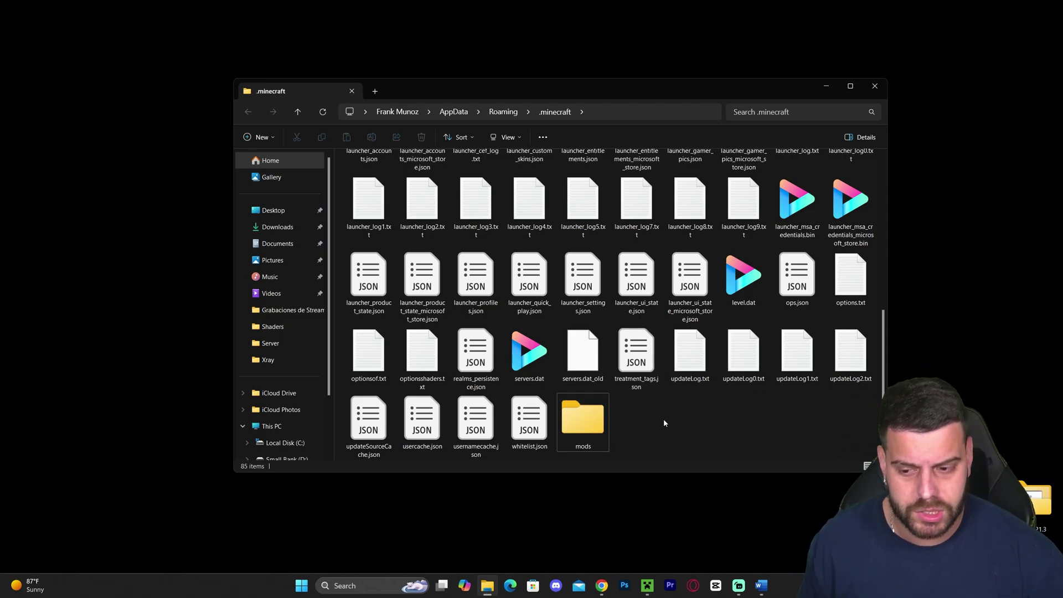
- Move the Sodium Fabric jar from the desktop into the new mods folder and close the folder window
double_click(582, 418)
left_click_drag(662, 85, 686, 241)
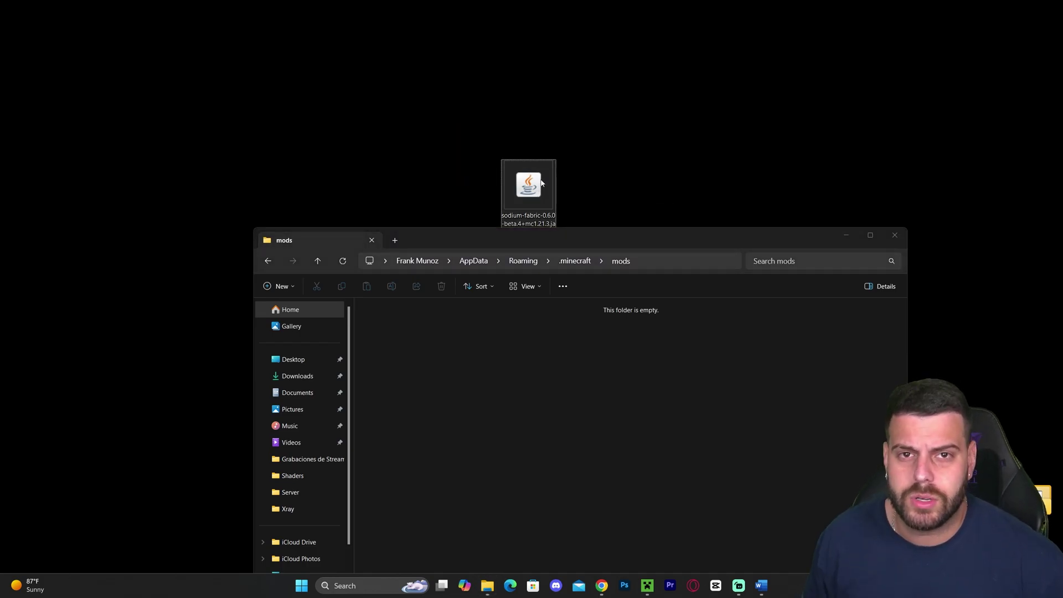
left_click_drag(541, 183, 498, 332)
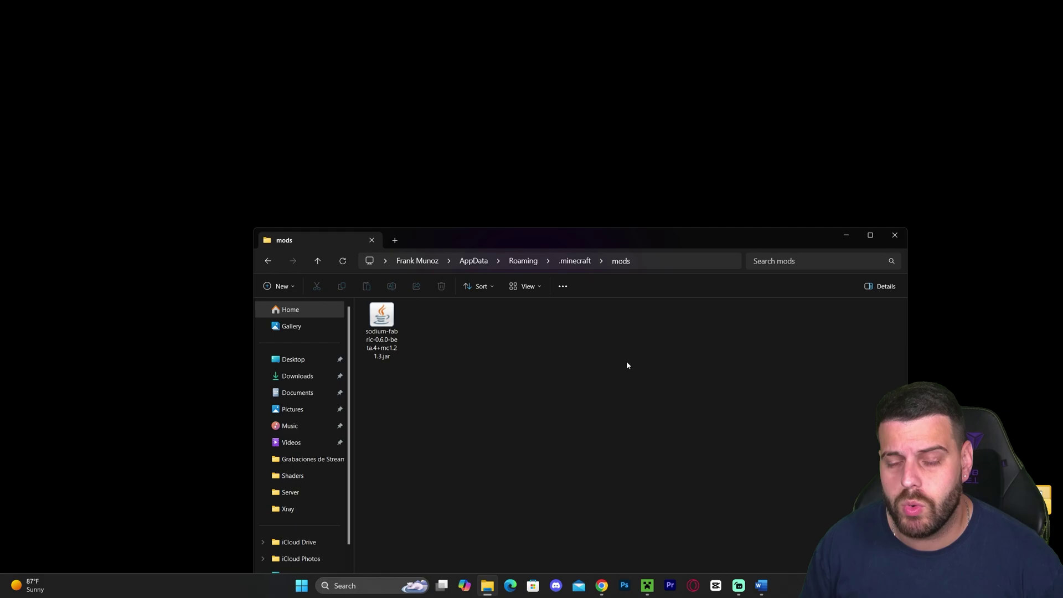
left_click_drag(678, 240, 694, 131)
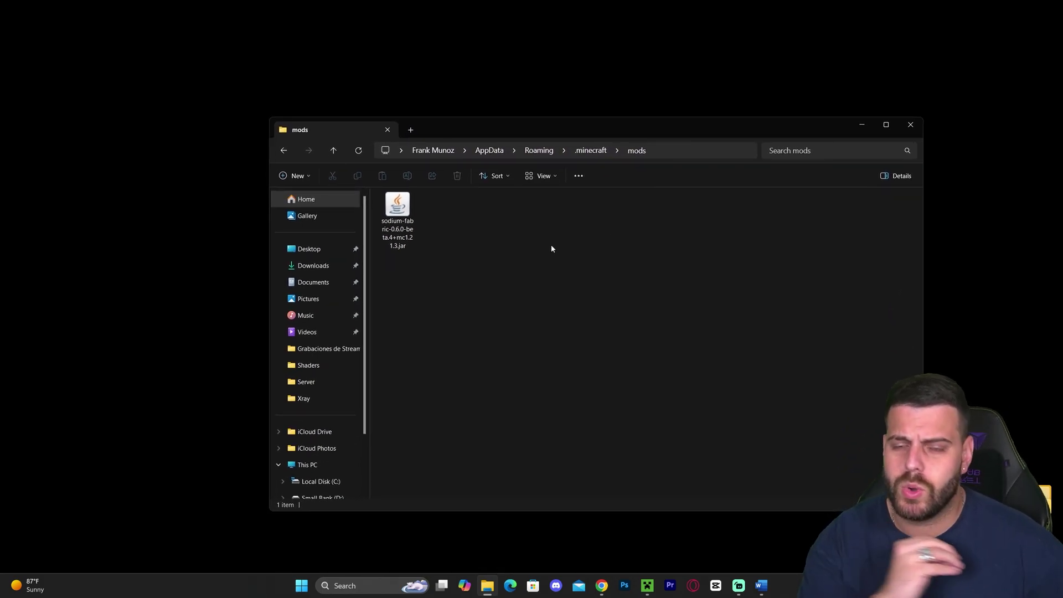
left_click_drag(664, 268, 517, 207)
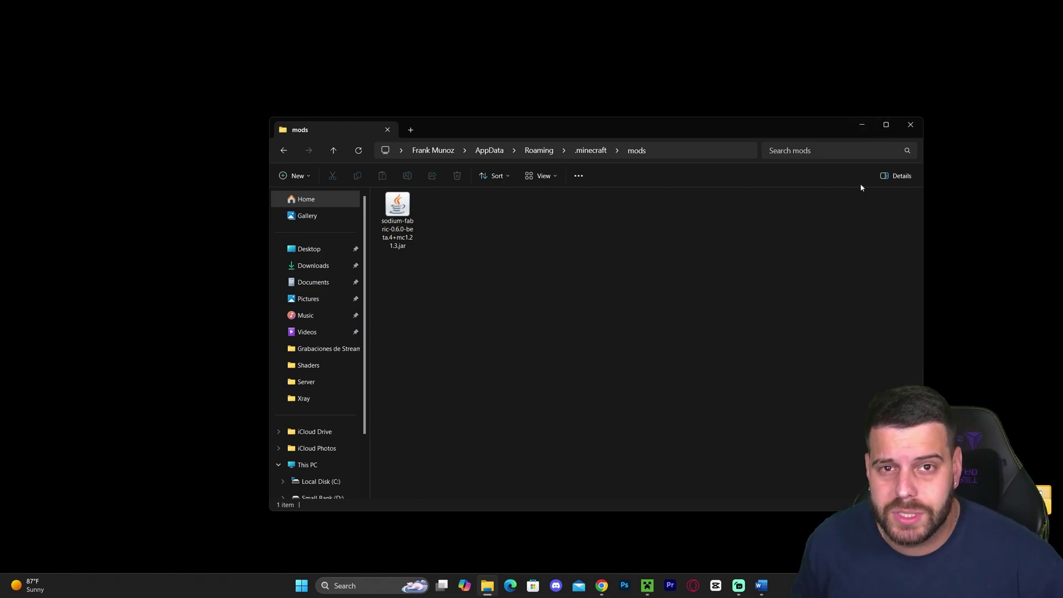
left_click(918, 128)
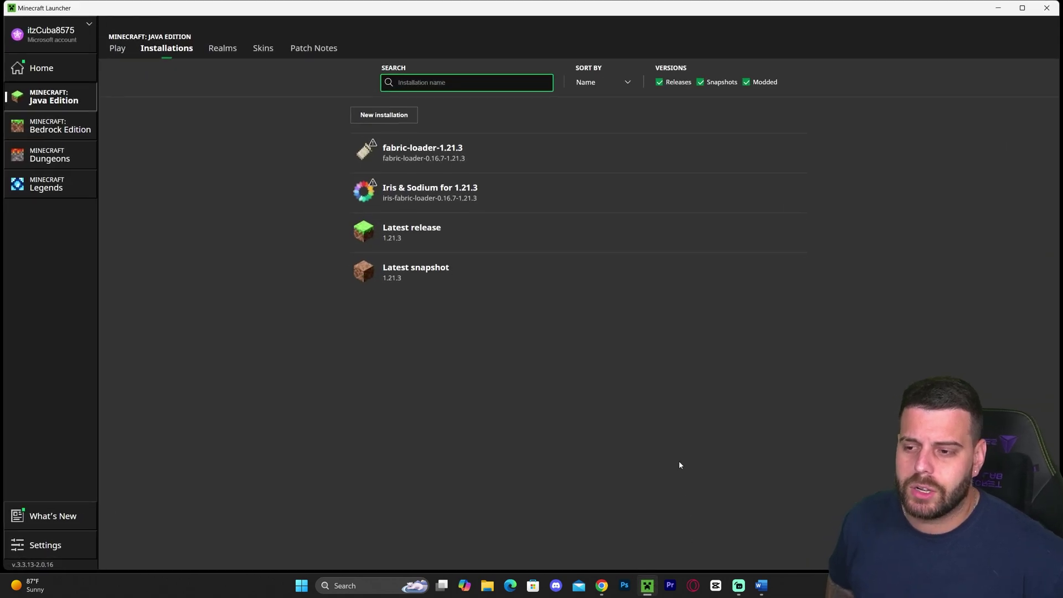
- Launch the fabric-loader-1.21.3 installation, accepting the modded-game risks with no further warnings for it
mouse_move(707, 151)
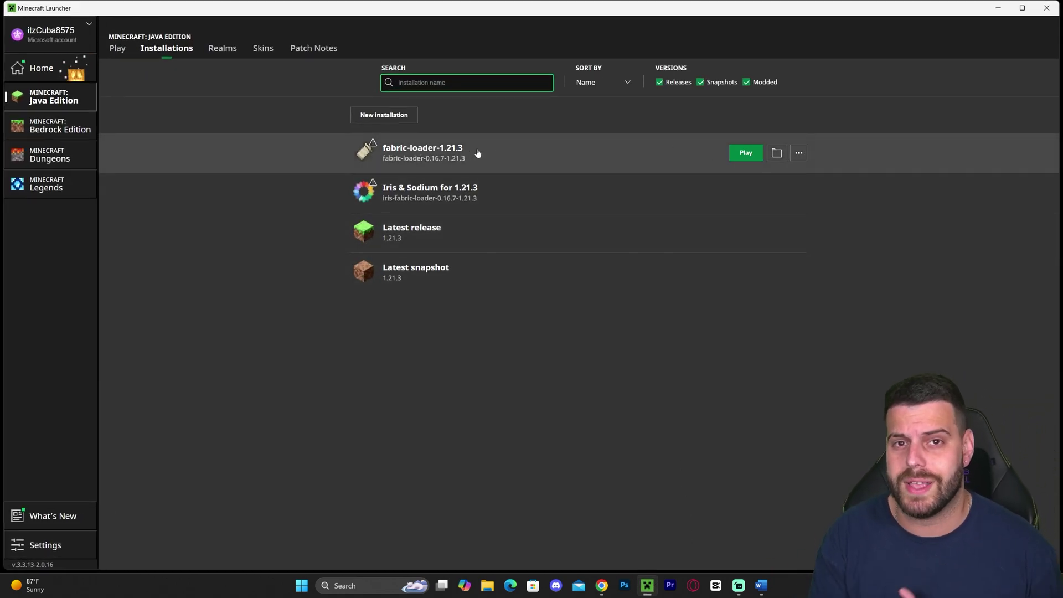
left_click(745, 153)
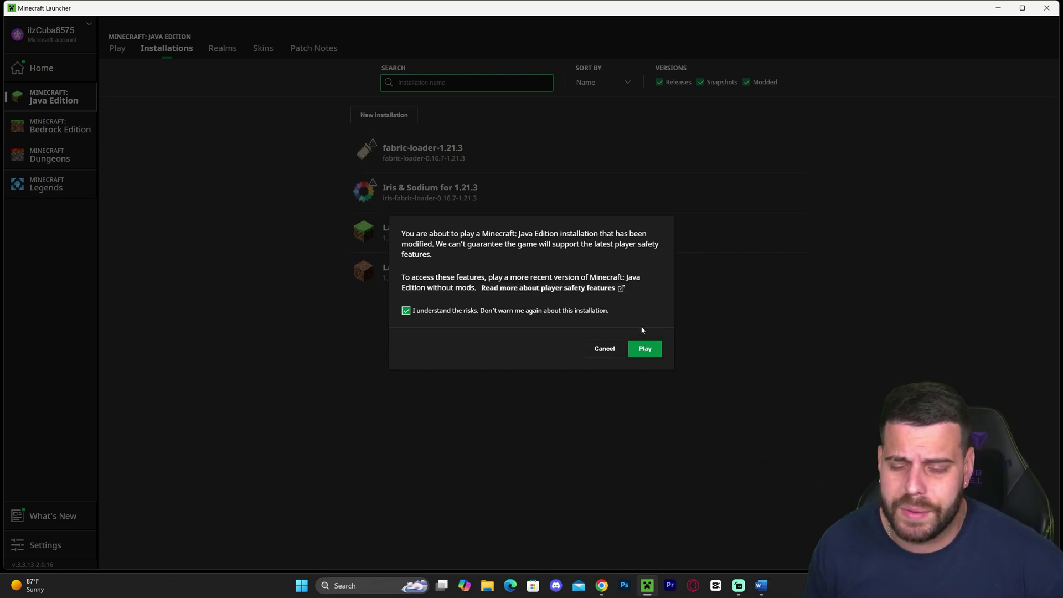
left_click(649, 349)
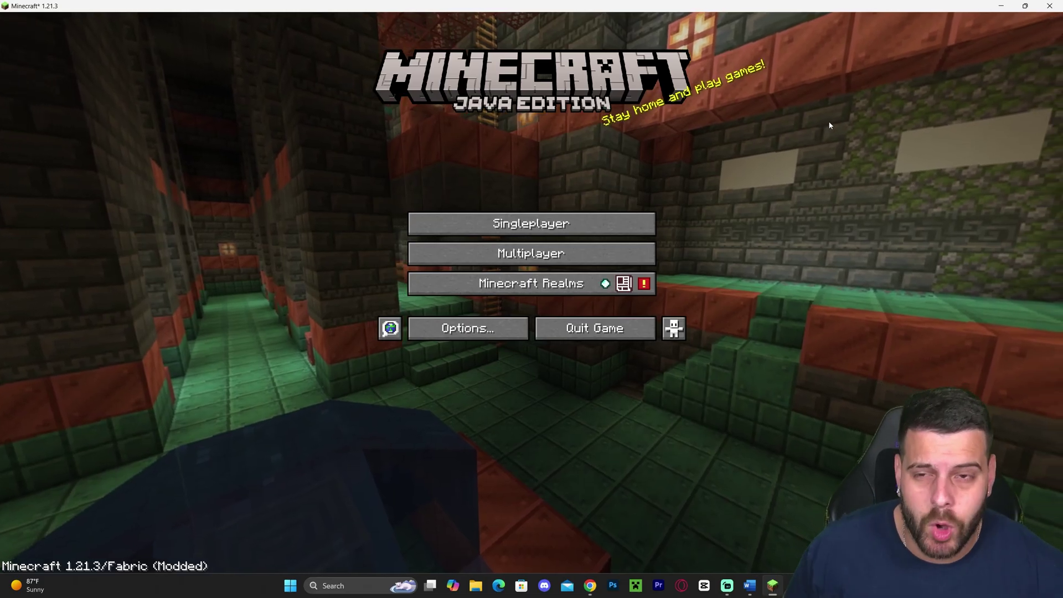
- Load the singleplayer world Luki's Grand Capitals and walk forward across the savanna towards the village
left_click(615, 224)
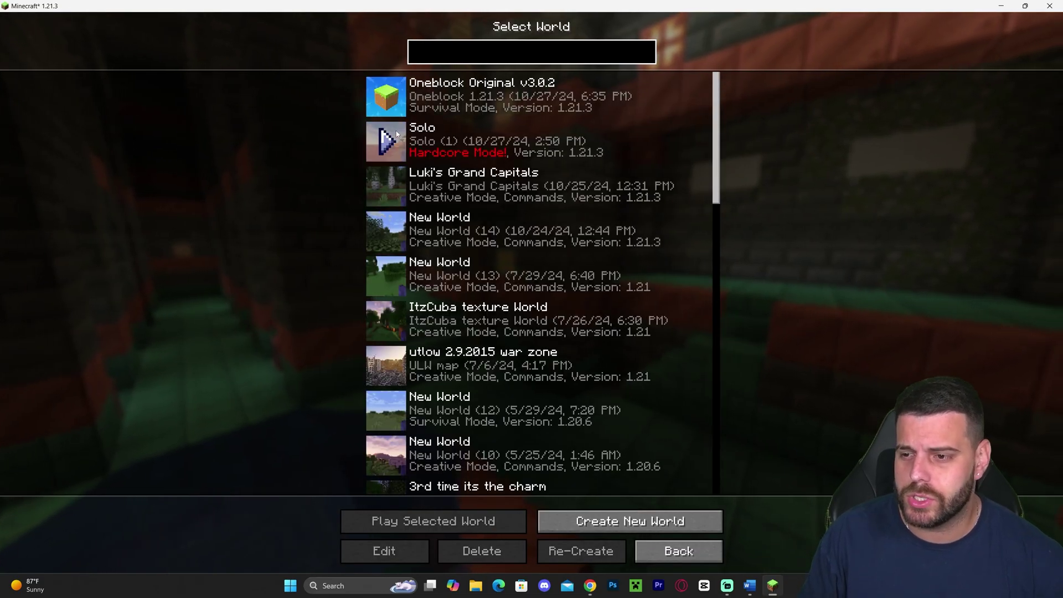
left_click(391, 189)
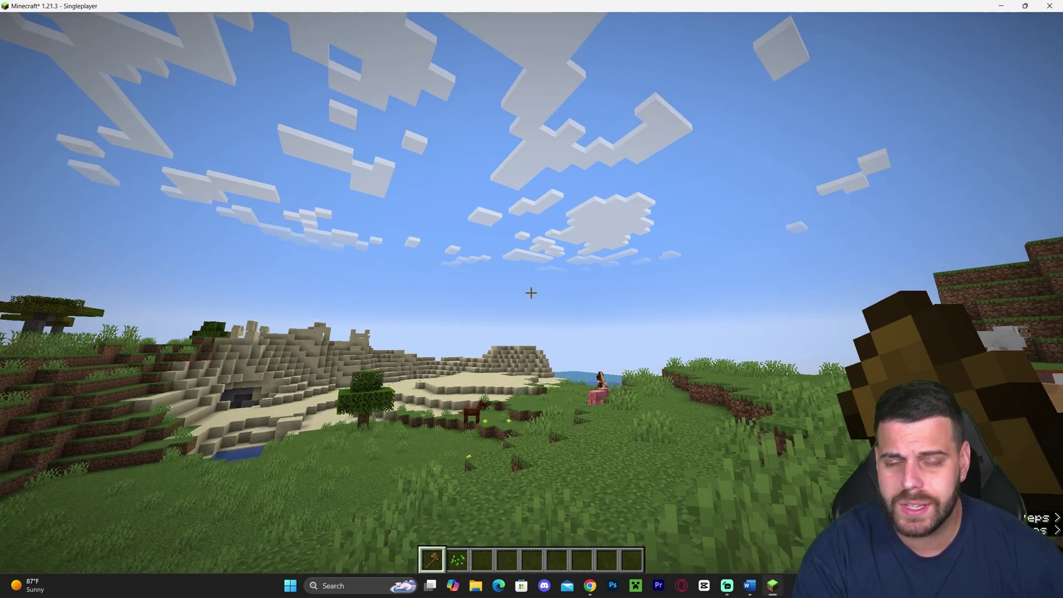
mouse_move(530, 293)
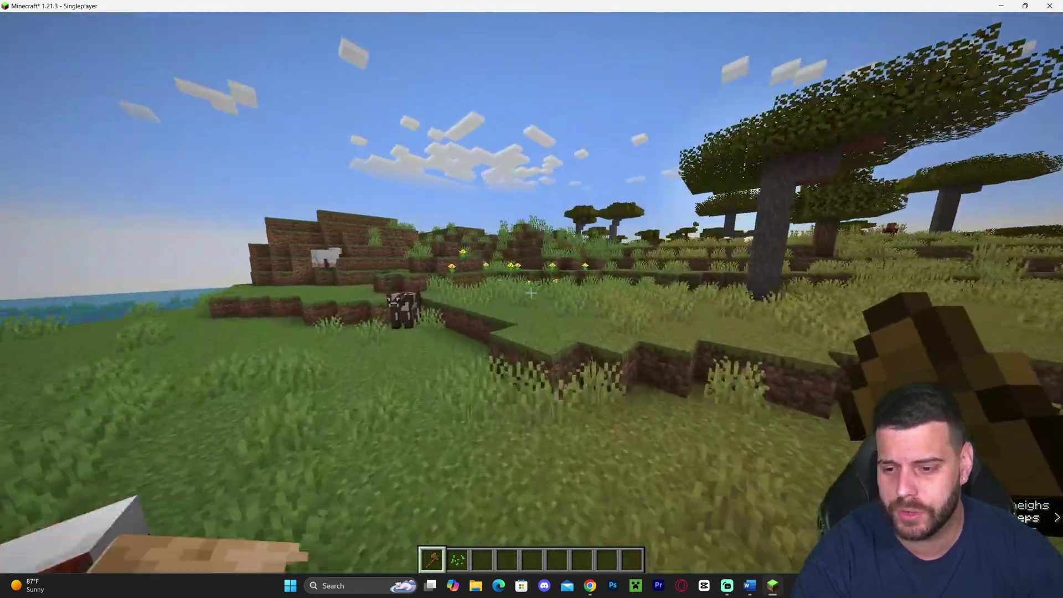
key("w")
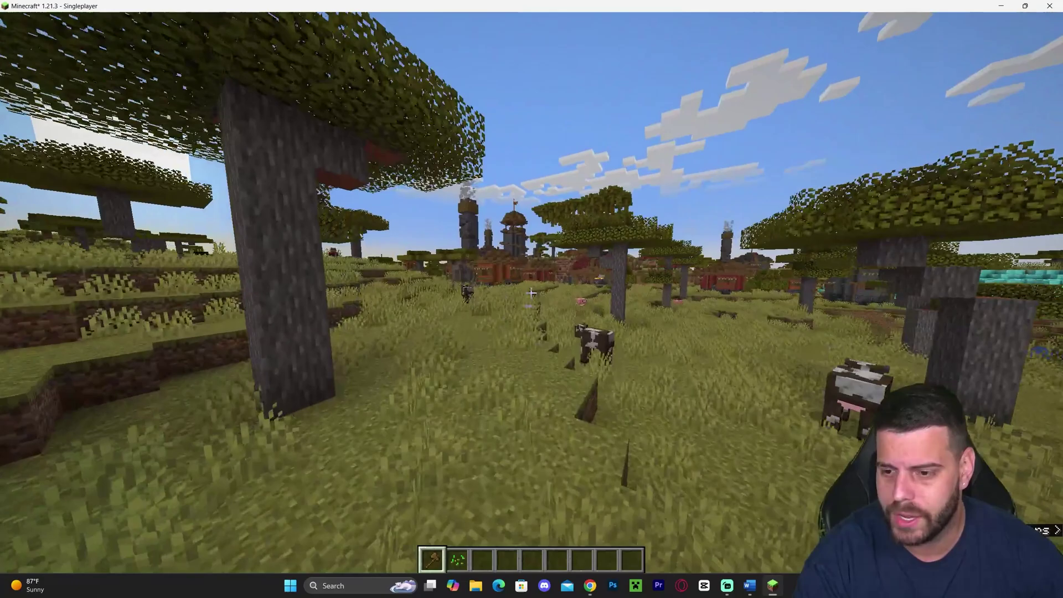
key("w")
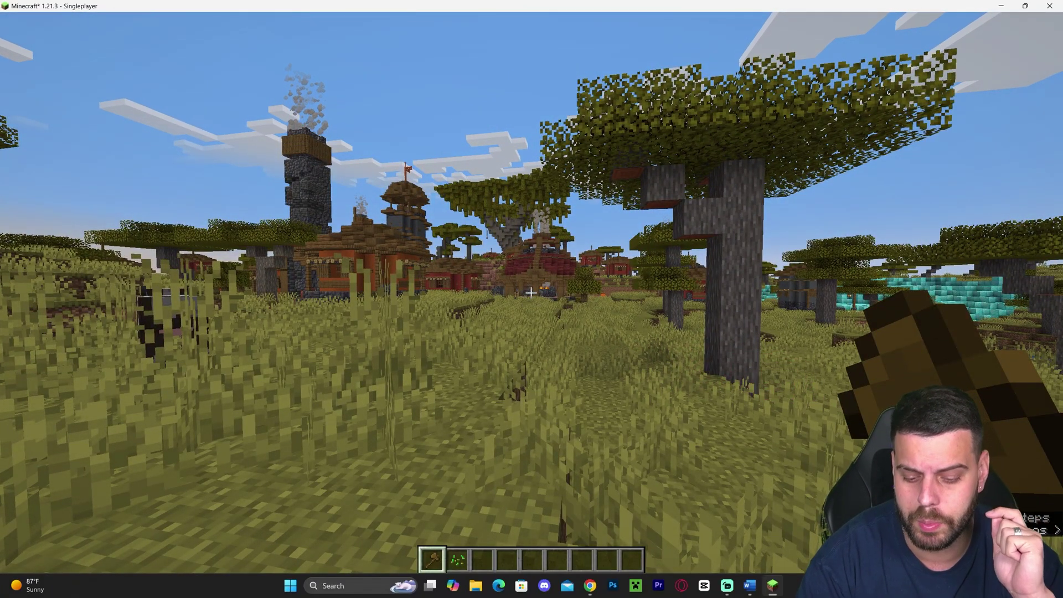
- Examine the frame rate and Sodium renderer details on the debug overlay while walking across the savanna past the village, and hide the overlay
key("F3")
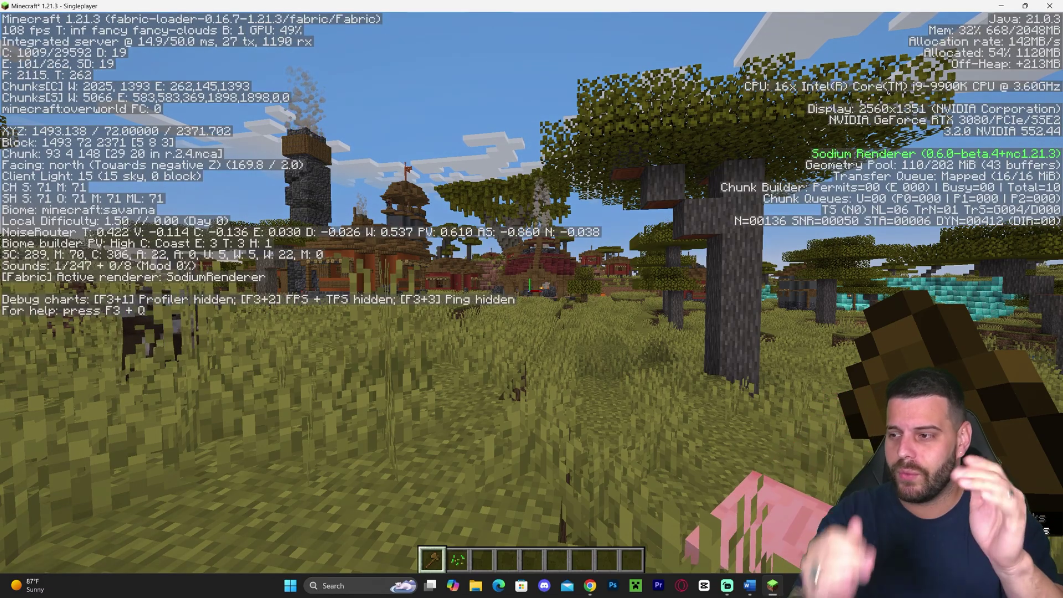
key("w")
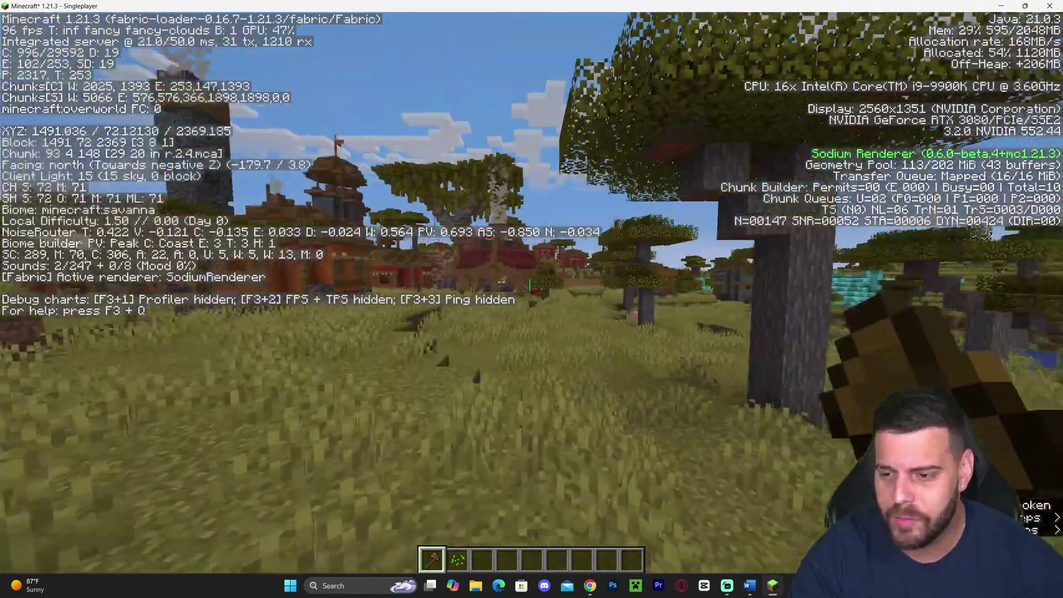
key("w")
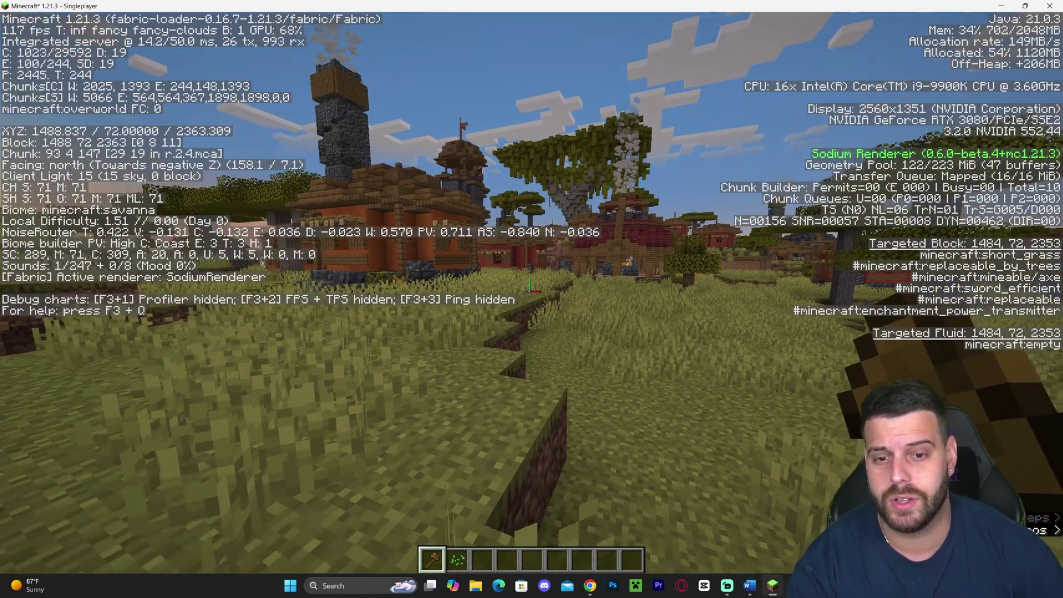
key("w")
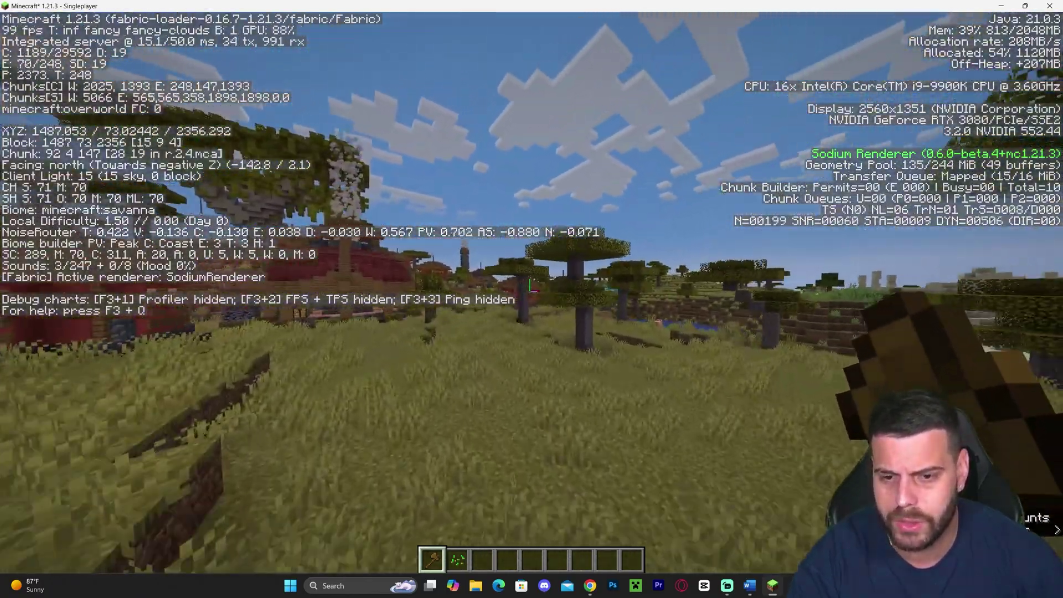
key("w")
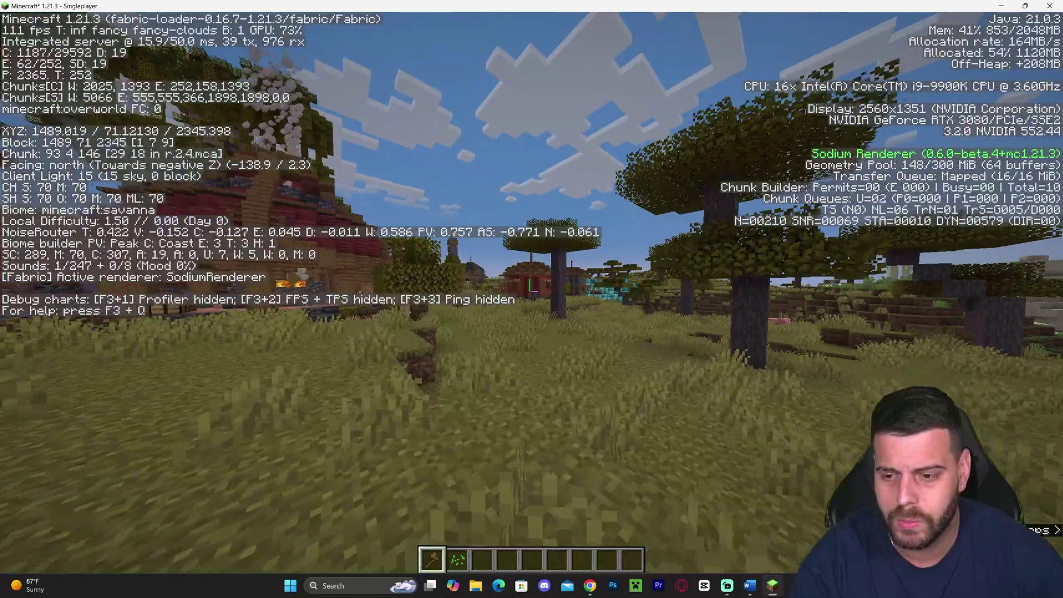
key("w")
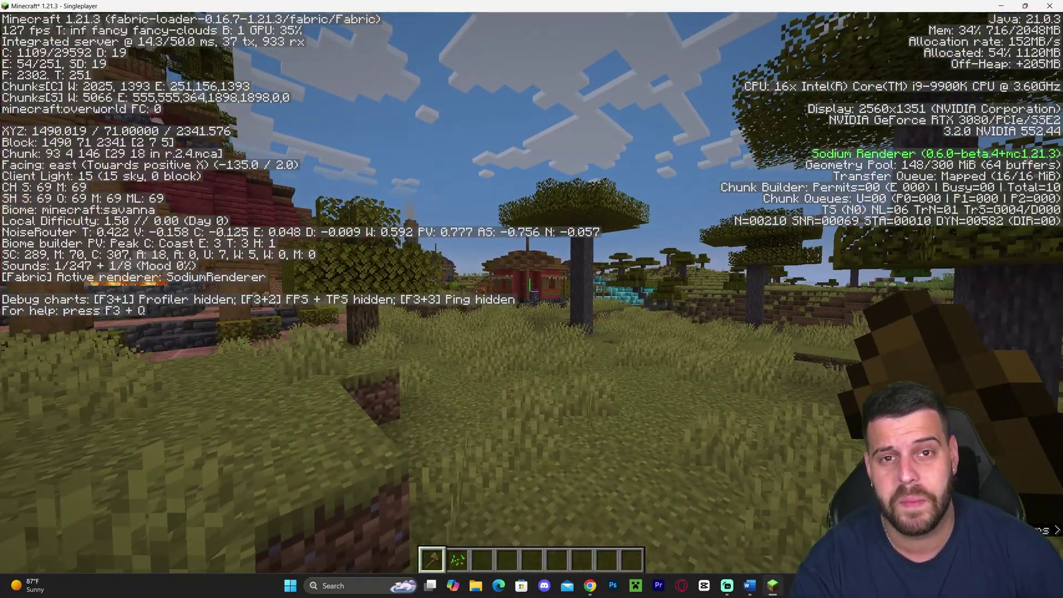
key("F3")
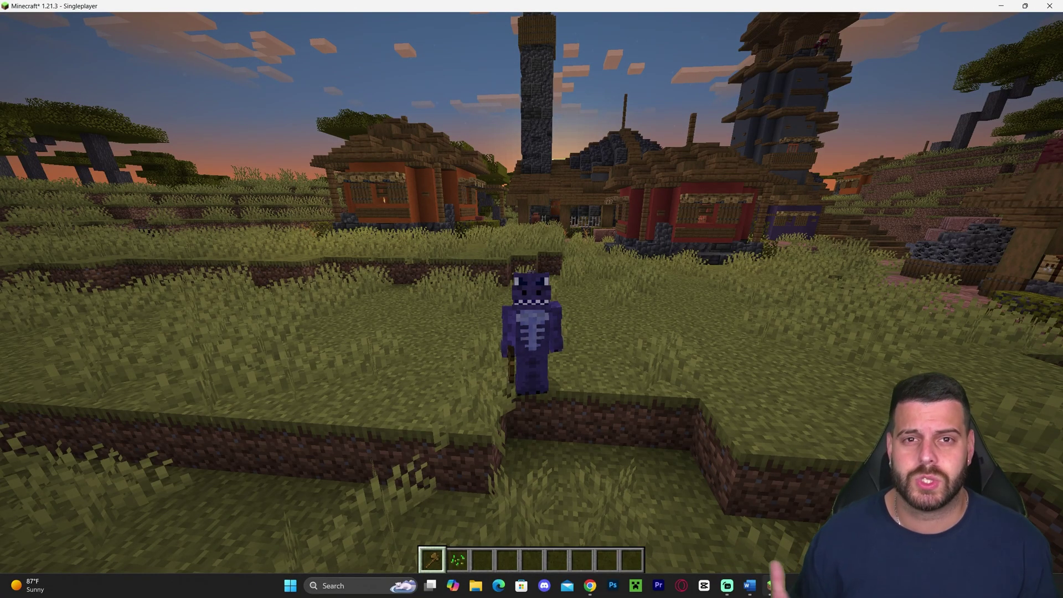